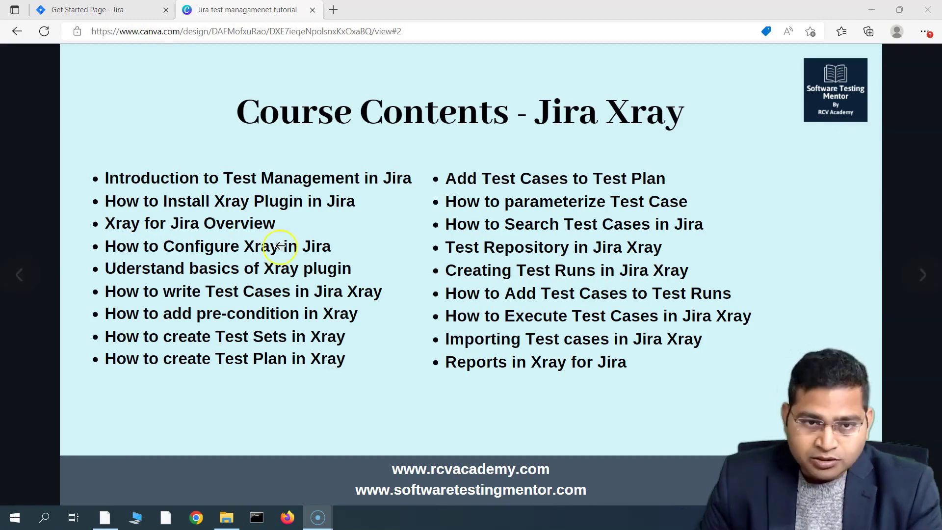
# Switch to the open Jira page and open the Zoho CRM Sample Project (ZCSP)
pyautogui.click(123, 17)
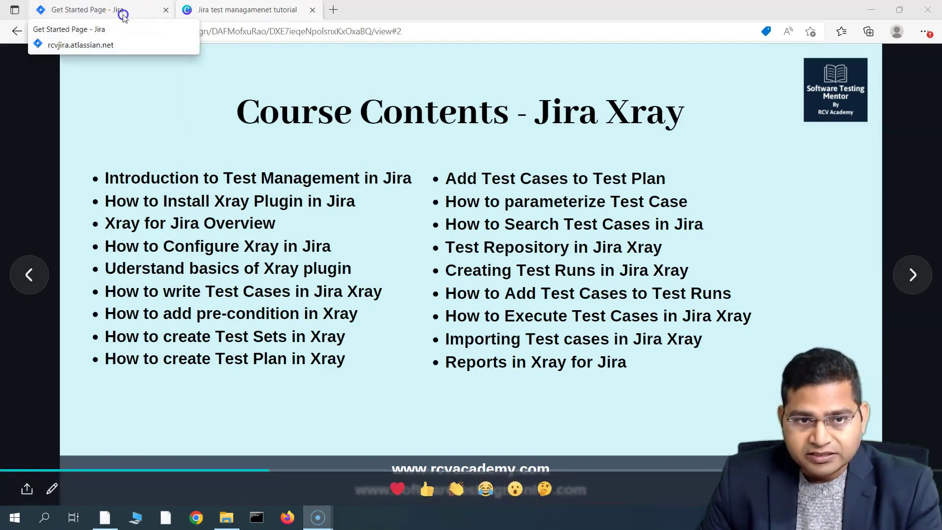
pyautogui.click(123, 17)
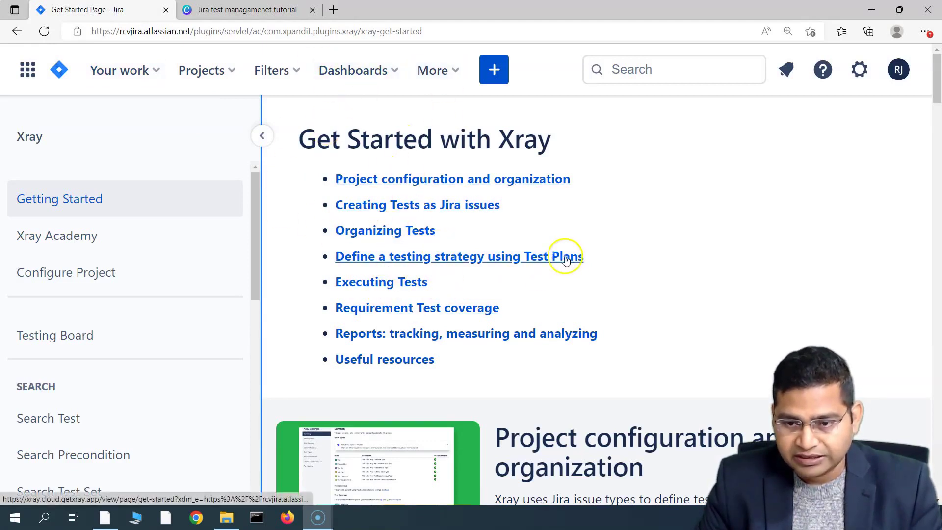
pyautogui.scroll(-4, 564, 257)
pyautogui.scroll(4, 564, 256)
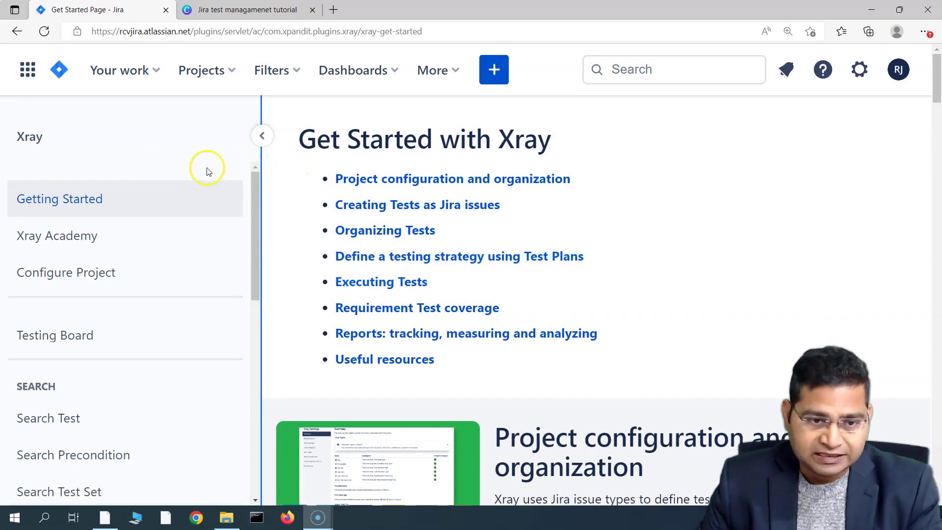
pyautogui.click(214, 74)
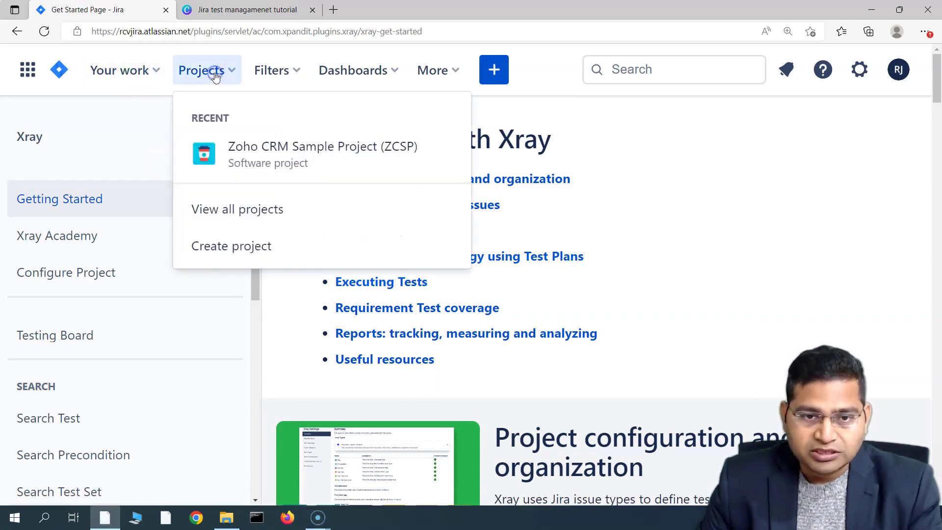
pyautogui.click(236, 148)
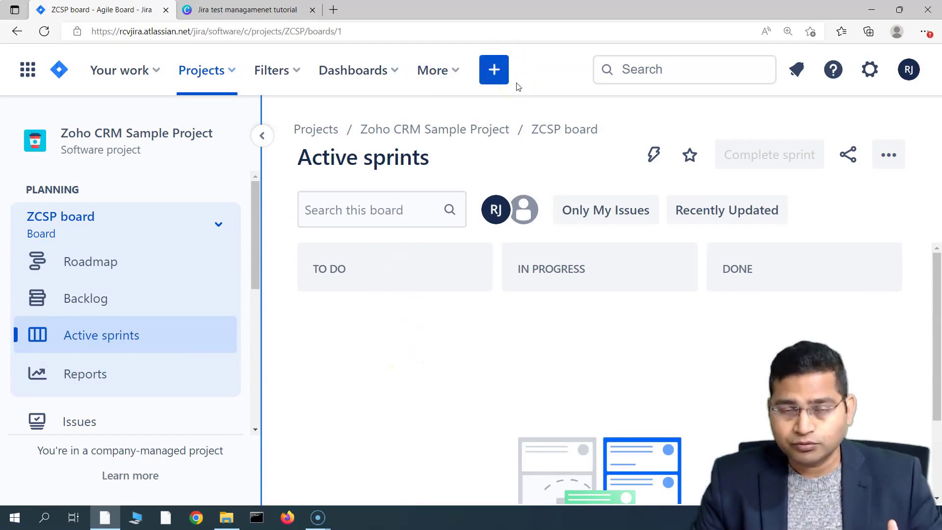
# Start a new issue in the Zoho CRM Sample Project with the issue type Test Plan
pyautogui.click(500, 77)
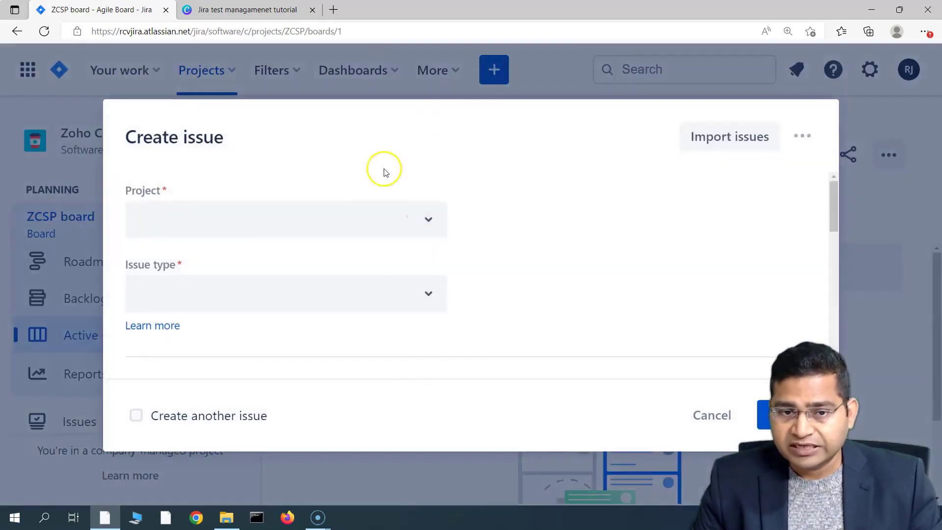
pyautogui.click(434, 231)
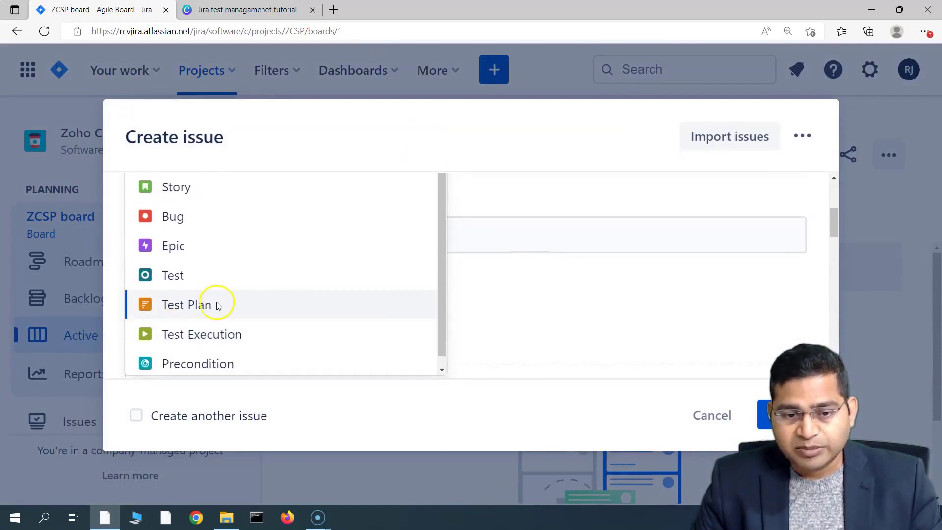
pyautogui.click(225, 309)
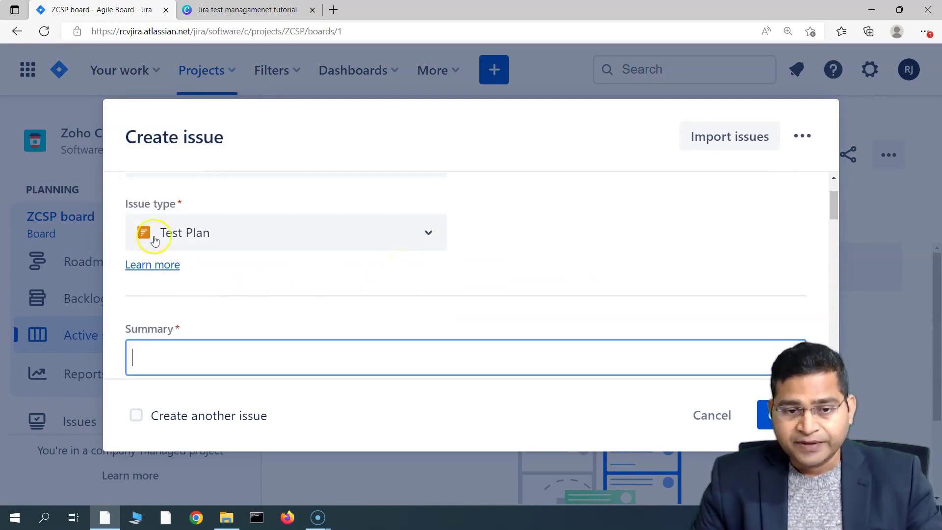
pyautogui.scroll(1, 255, 274)
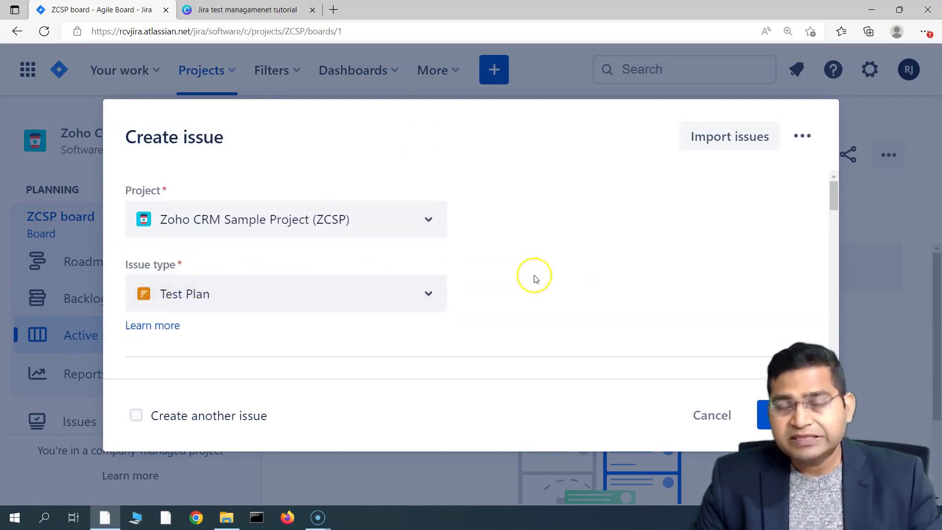
pyautogui.scroll(-1, 536, 279)
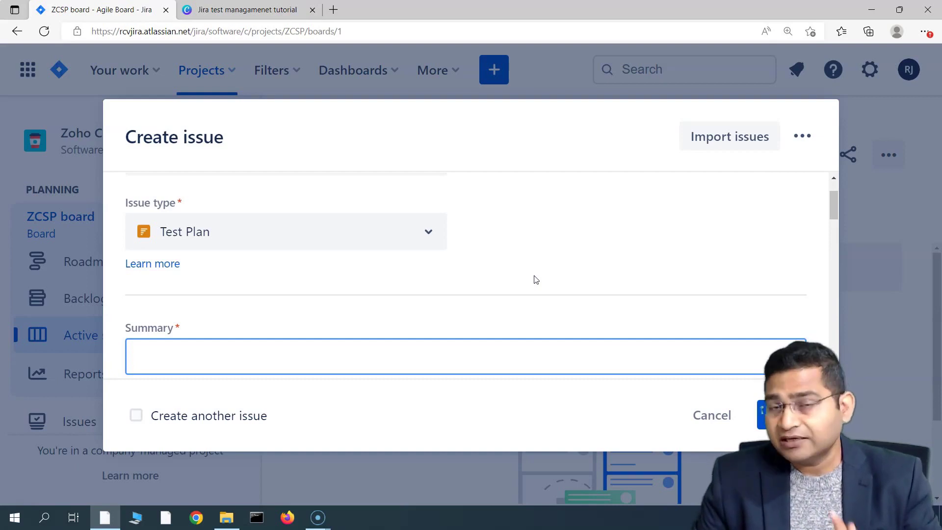
# Enter "Sprint 1 - Test Plan" as the issue's summary and copy the same text into its description
pyautogui.click(301, 363)
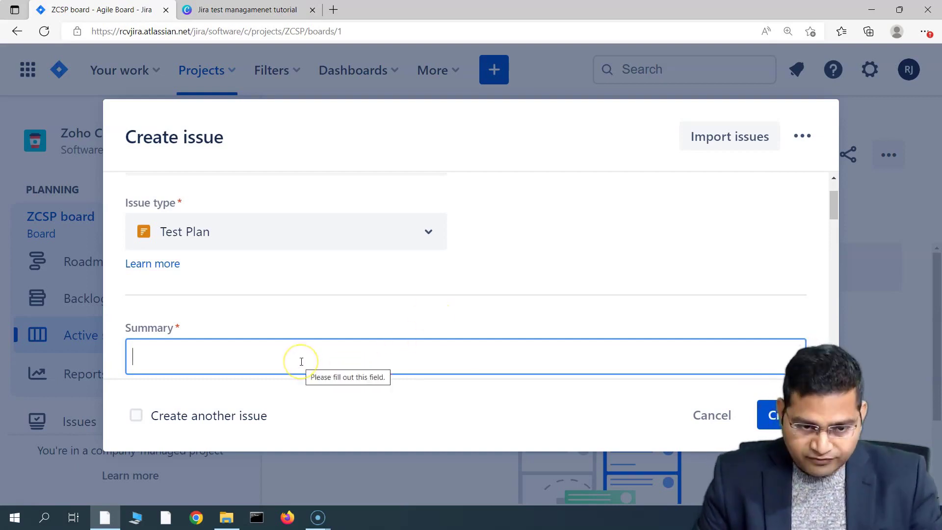
pyautogui.write('Sprint 1')
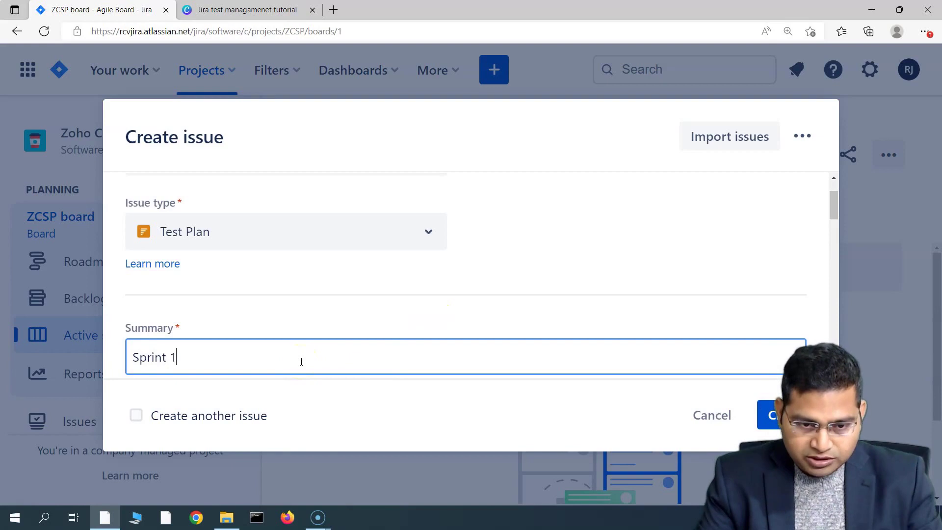
pyautogui.write(' - Tes')
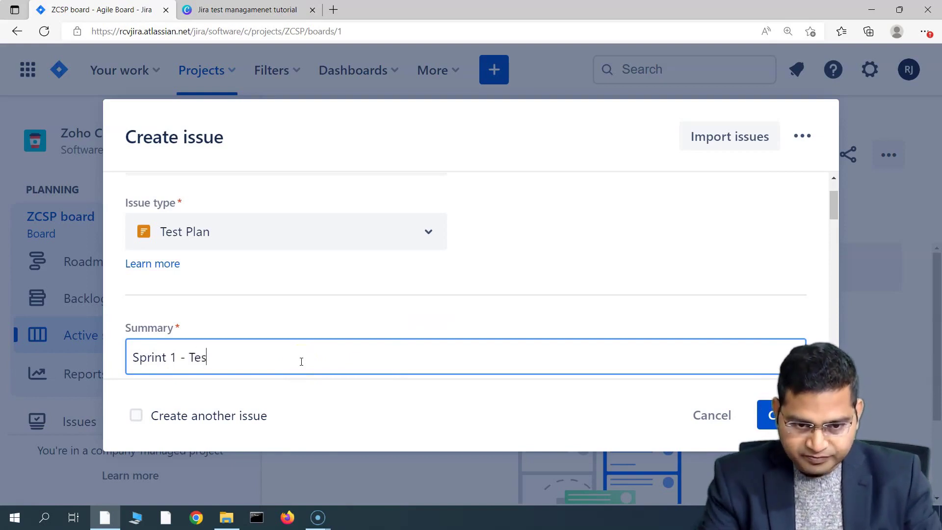
pyautogui.write('t Plan')
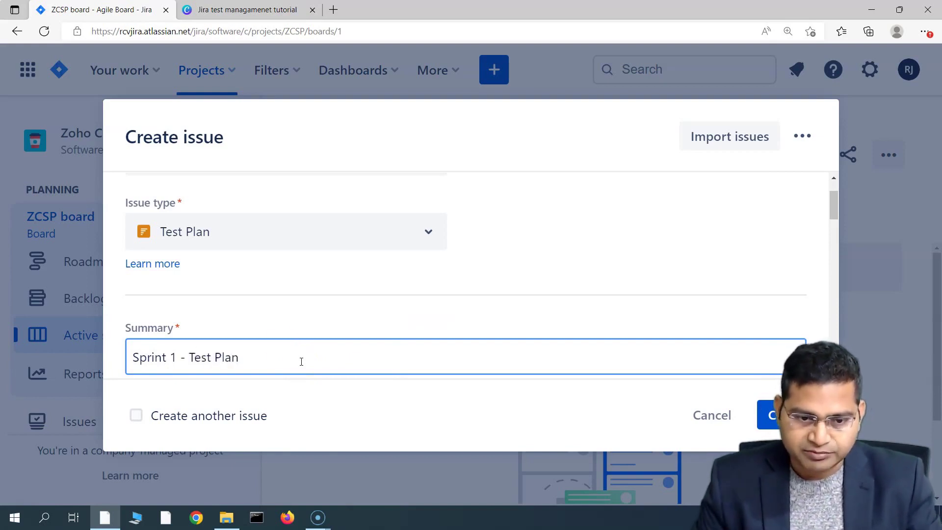
pyautogui.scroll(-1, 280, 343)
pyautogui.moveTo(280, 343); pyautogui.dragTo(94, 328)
pyautogui.scroll(-3, 245, 281)
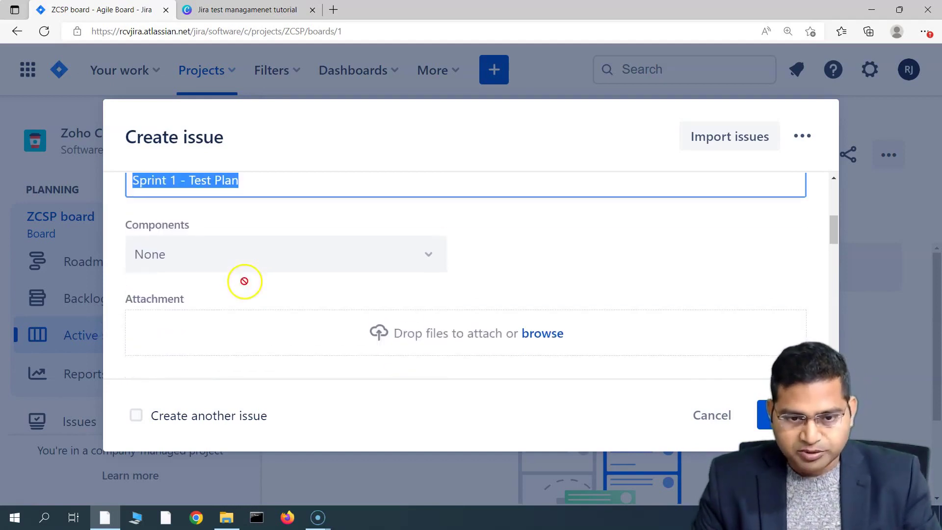
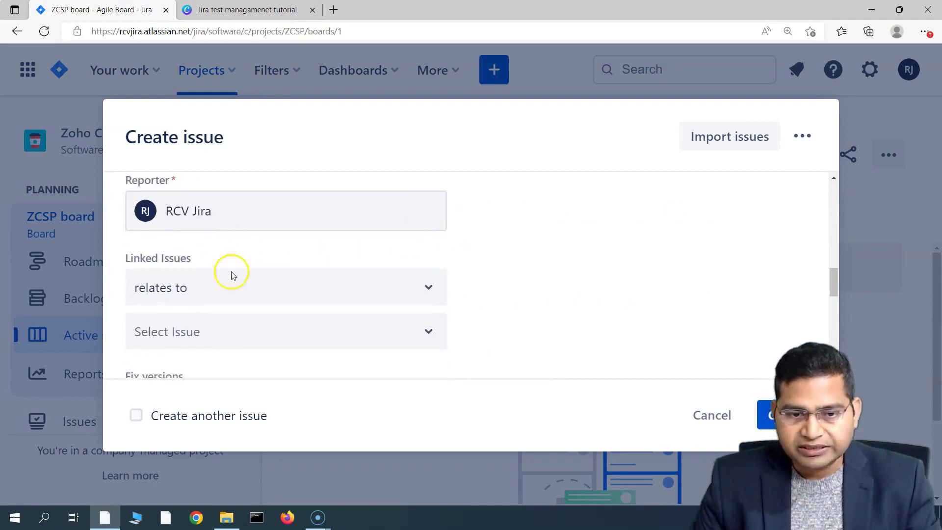
# Review the remaining fields of the new issue, including linked issues, fix versions, assignee, priority, labels, epic link and sprint
pyautogui.scroll(-6, 538, 285)
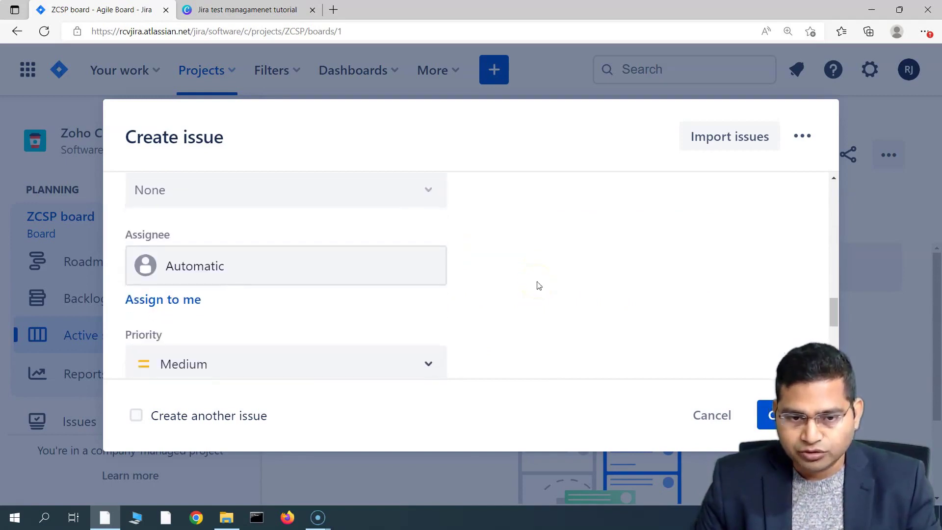
pyautogui.scroll(-1, 324, 324)
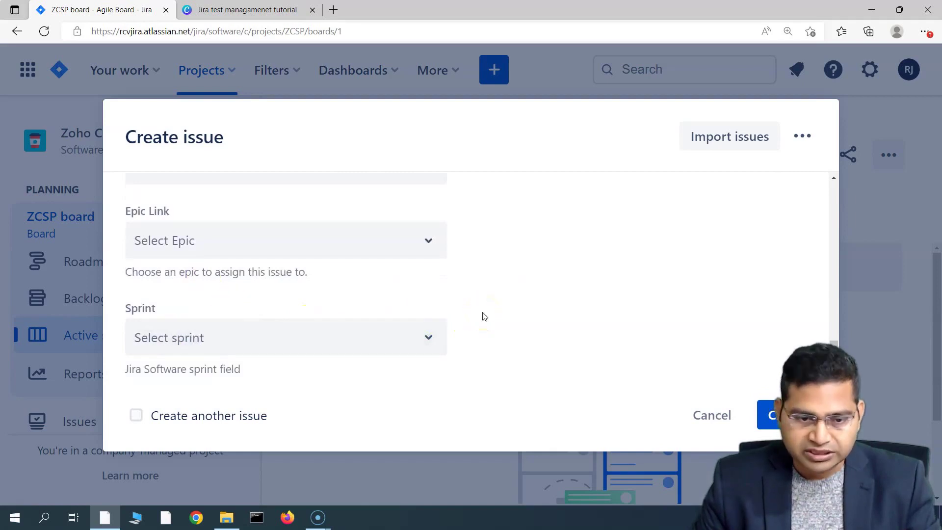
pyautogui.scroll(2, 275, 305)
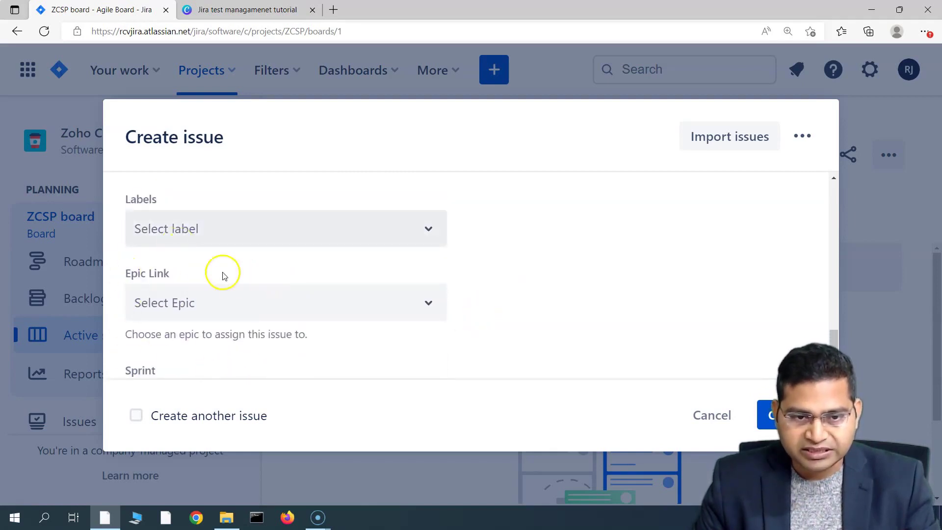
pyautogui.scroll(1, 152, 252)
pyautogui.scroll(-2, 223, 305)
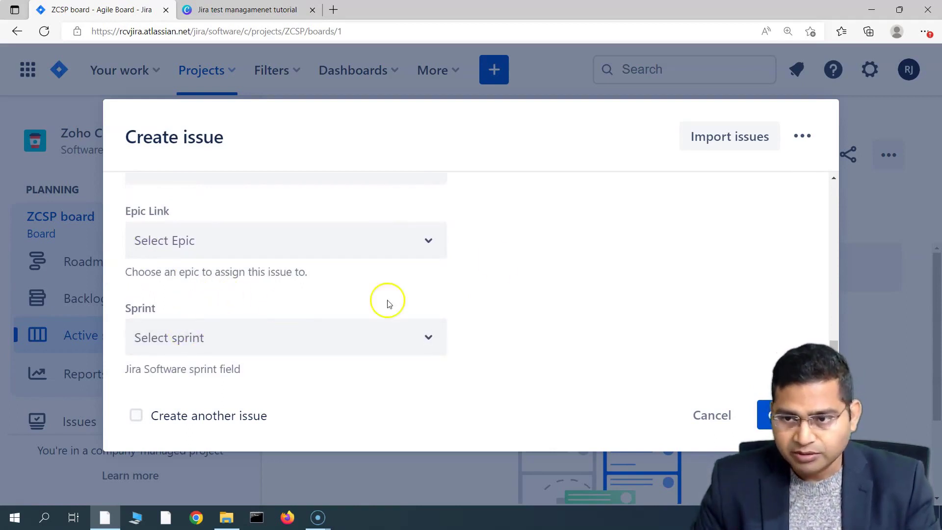
pyautogui.scroll(5, 247, 307)
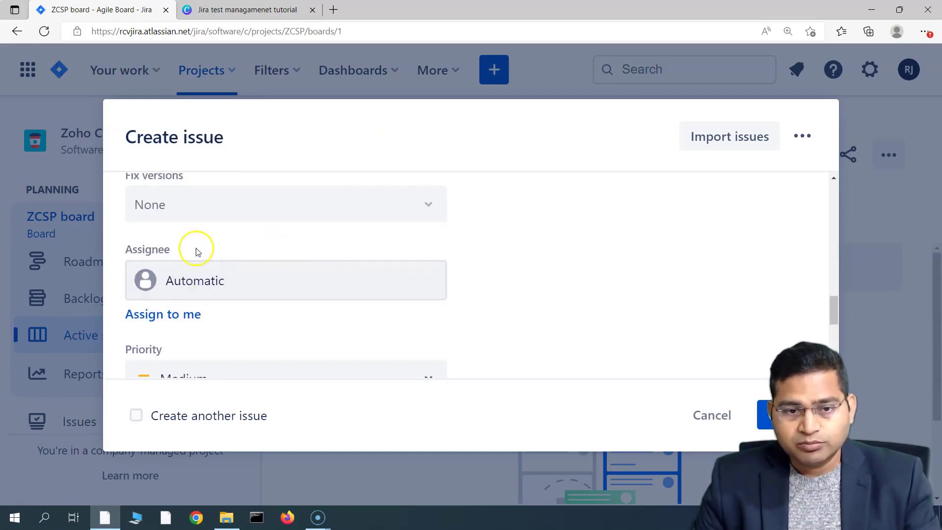
pyautogui.scroll(3, 193, 248)
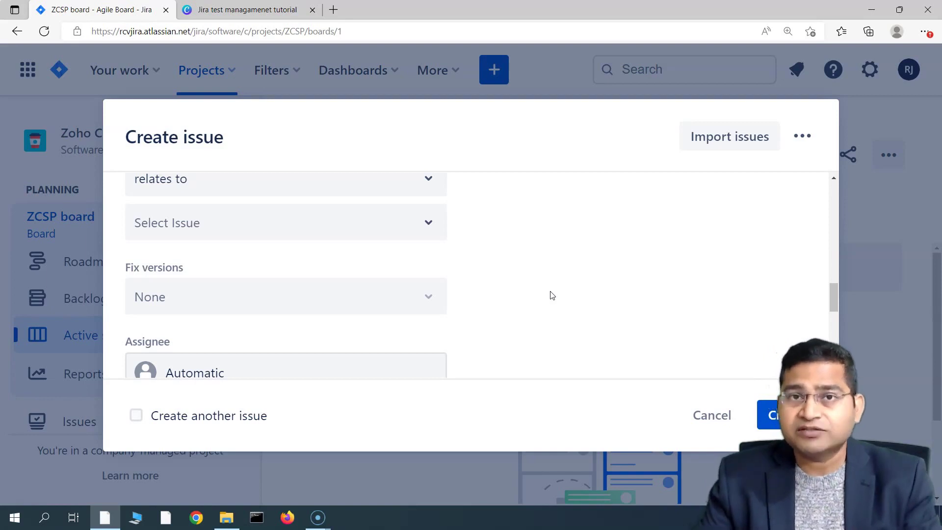
pyautogui.moveTo(263, 303)
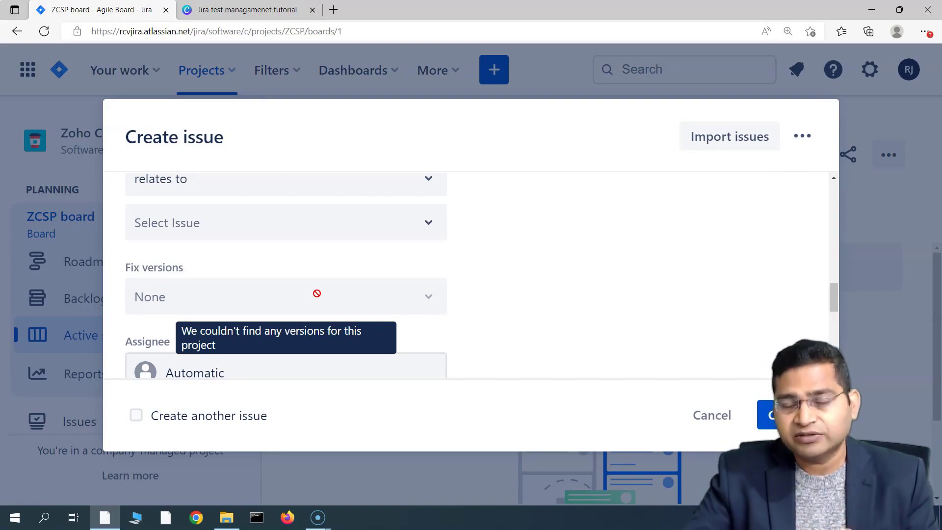
pyautogui.click(218, 290)
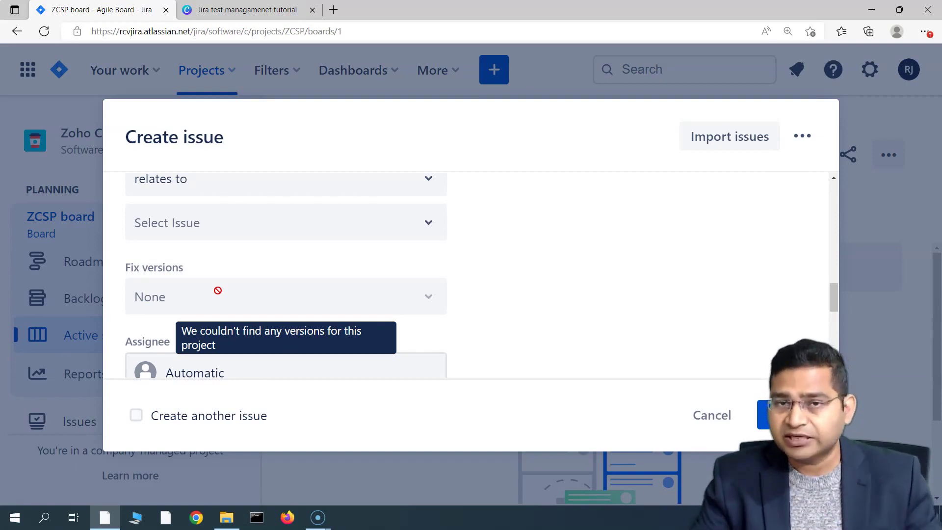
pyautogui.scroll(1, 591, 299)
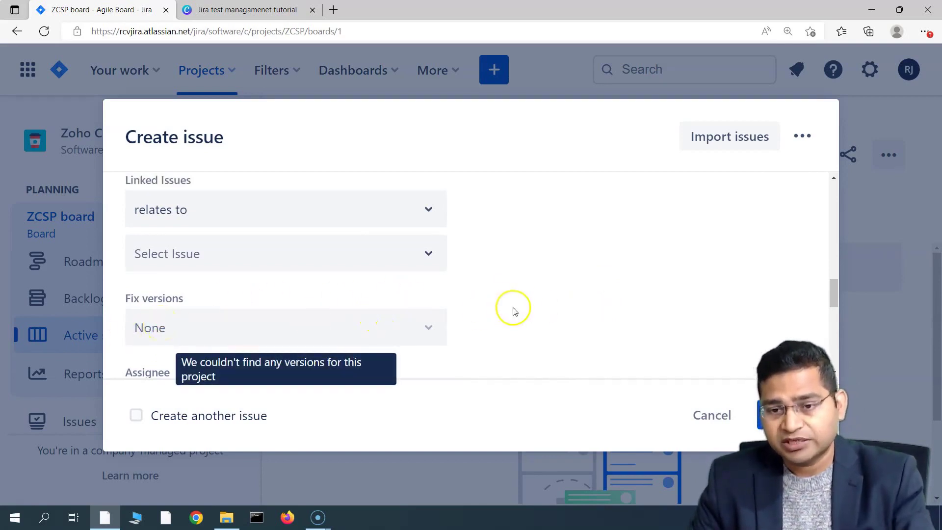
pyautogui.scroll(2, 514, 312)
pyautogui.scroll(3, 515, 312)
pyautogui.scroll(-6, 513, 311)
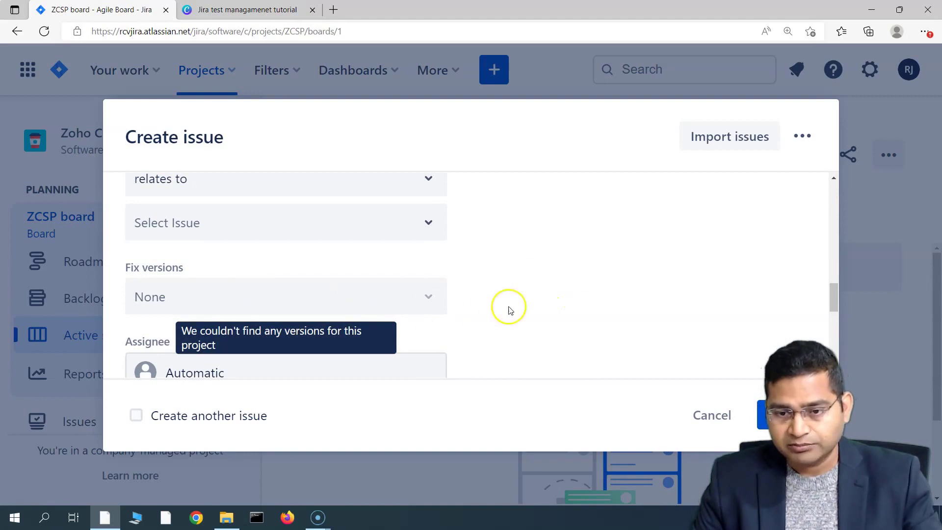
# Create the test plan issue and open it in a new browser tab
pyautogui.press('Return')
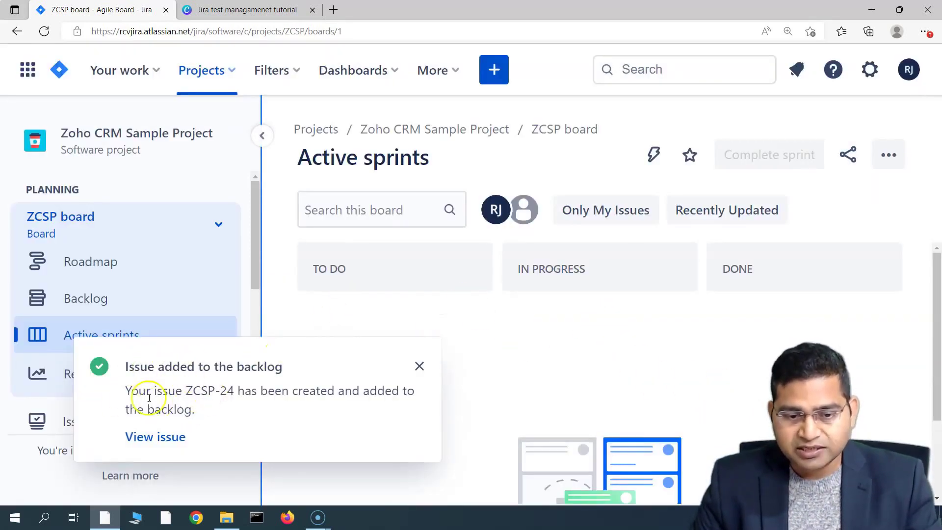
pyautogui.keyDown('ctrl'); pyautogui.click(168, 440); pyautogui.keyUp('ctrl')
pyautogui.click(249, 9)
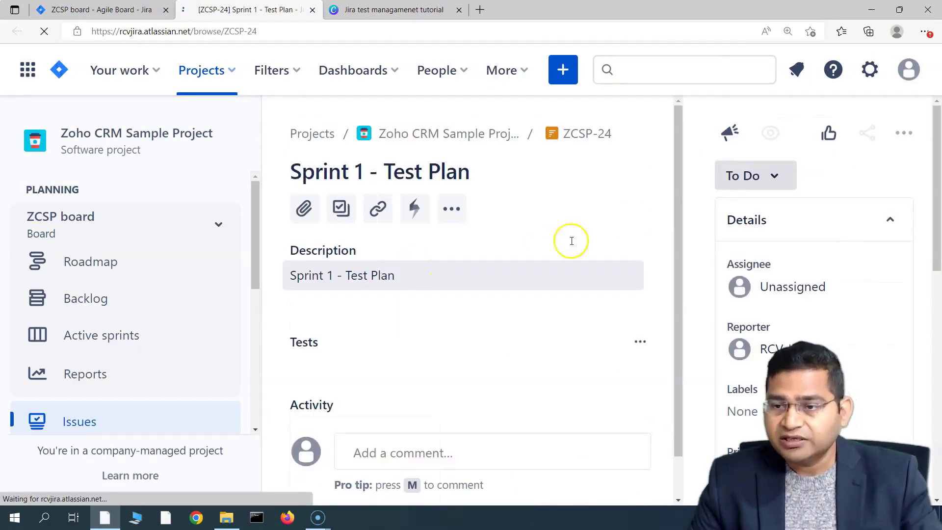
pyautogui.moveTo(263, 140)
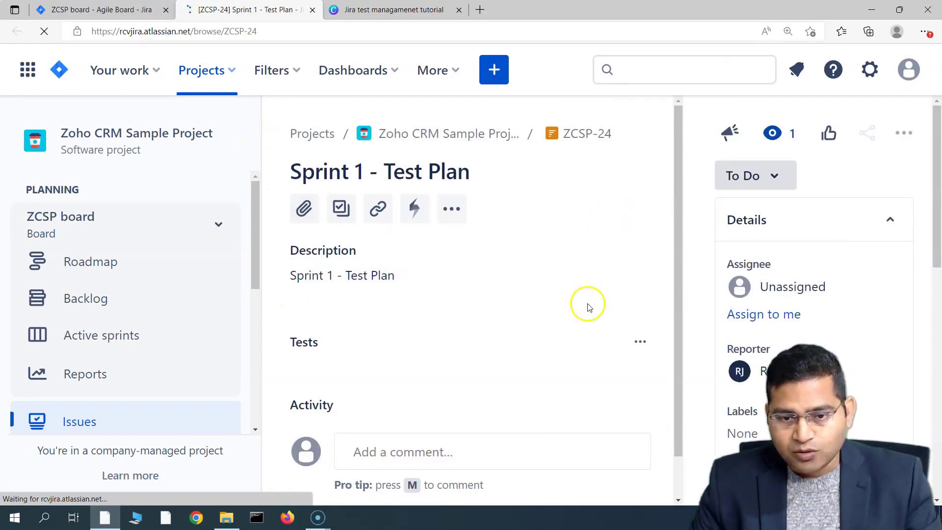
pyautogui.scroll(-1, 373, 339)
pyautogui.scroll(1, 486, 332)
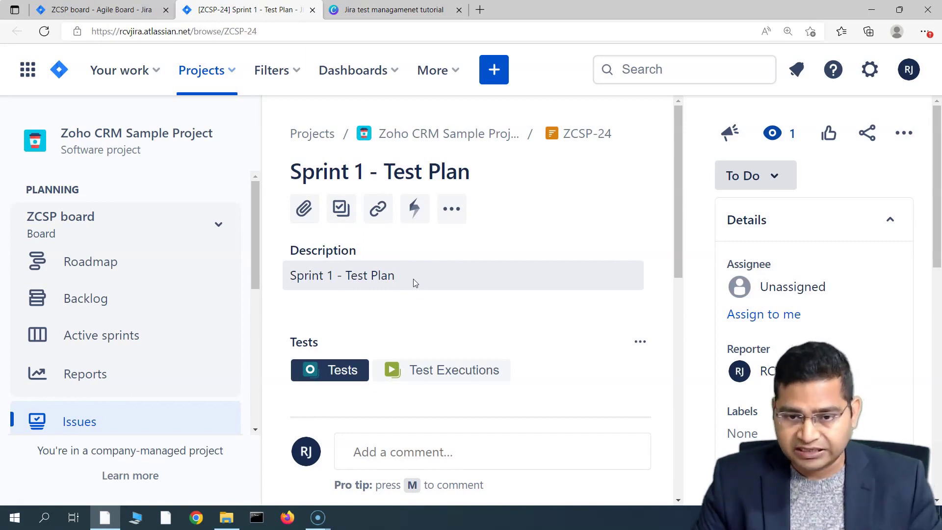
# Edit the test plan's description and add the lines "In Scope" and "Out of scope" below the existing text
pyautogui.click(383, 289)
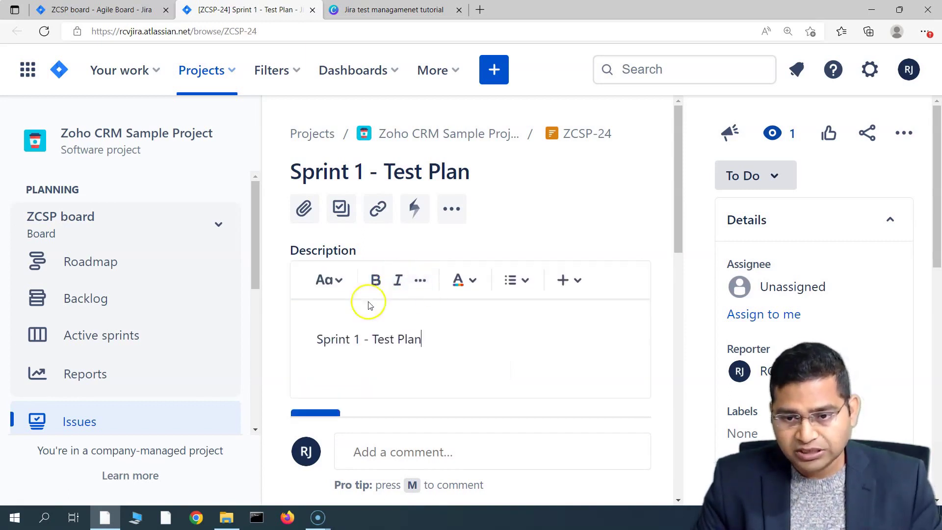
pyautogui.press('Return')
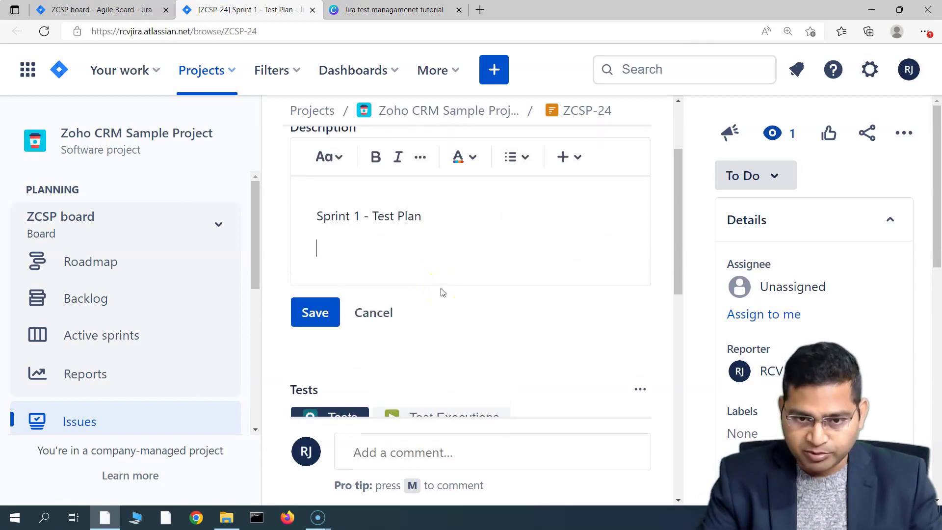
pyautogui.write('In Scope')
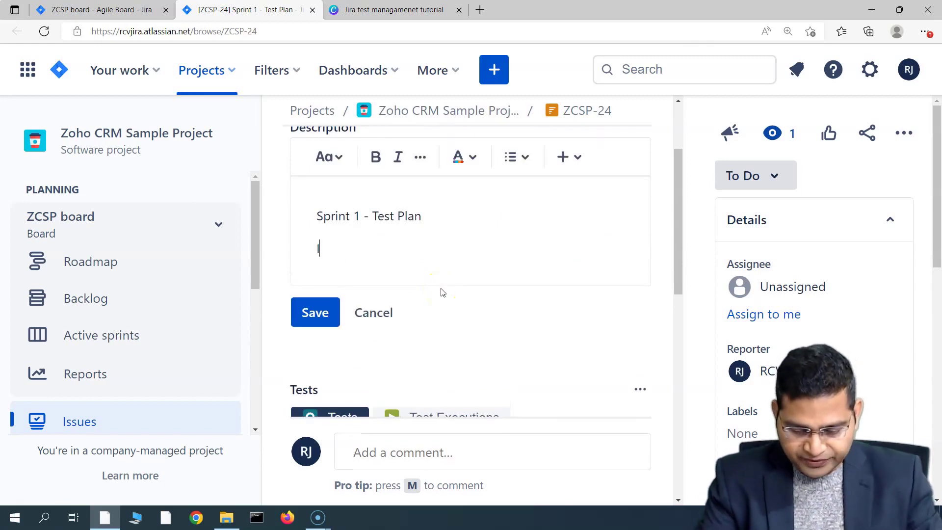
pyautogui.press('Return')
pyautogui.write('Out of scope')
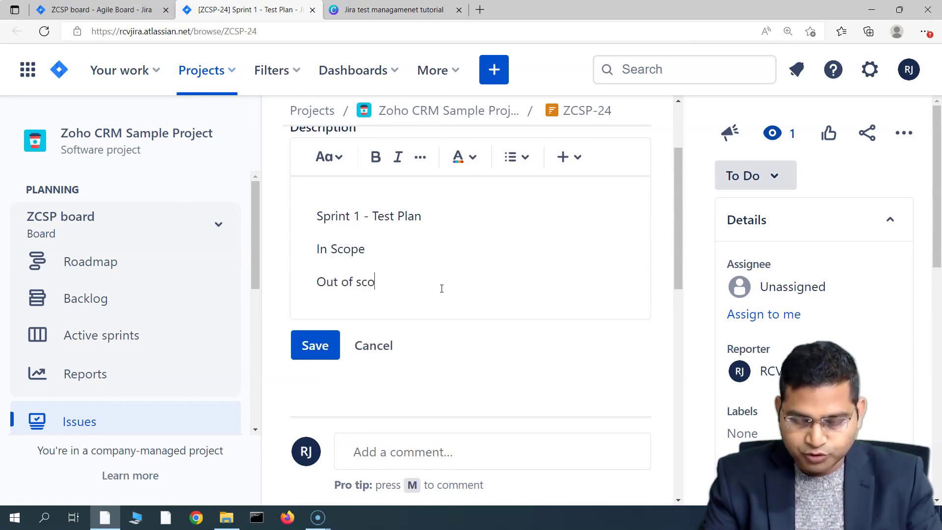
# Insert an empty line below "In Scope" and another below "Out of scope" in the description
pyautogui.press('Return')
pyautogui.press('Up')
pyautogui.press('Up')
pyautogui.press('Down')
pyautogui.press('Down')
pyautogui.press('Return')
pyautogui.press('Up')
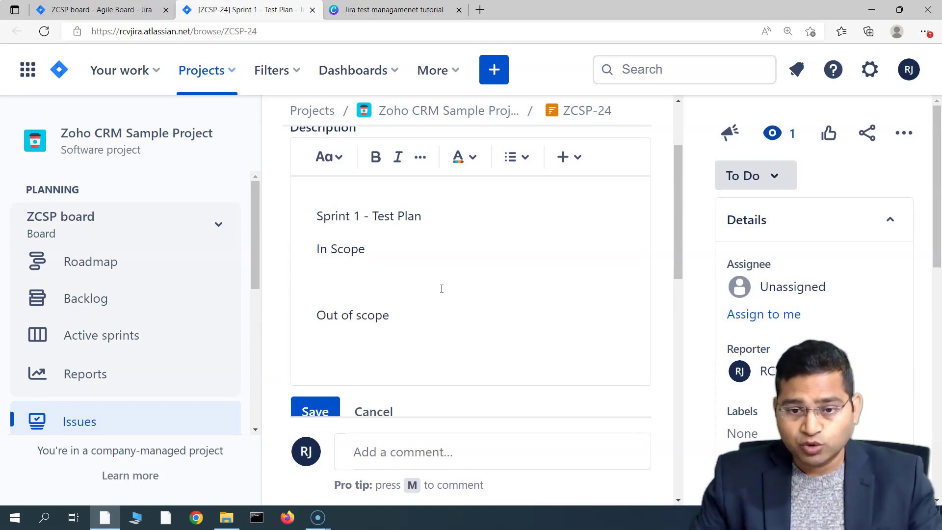
# Add a "Timeline" line followed by an empty line below "Out of scope" in the description, leaving a blank line between them
pyautogui.scroll(-2, 350, 309)
pyautogui.click(319, 277)
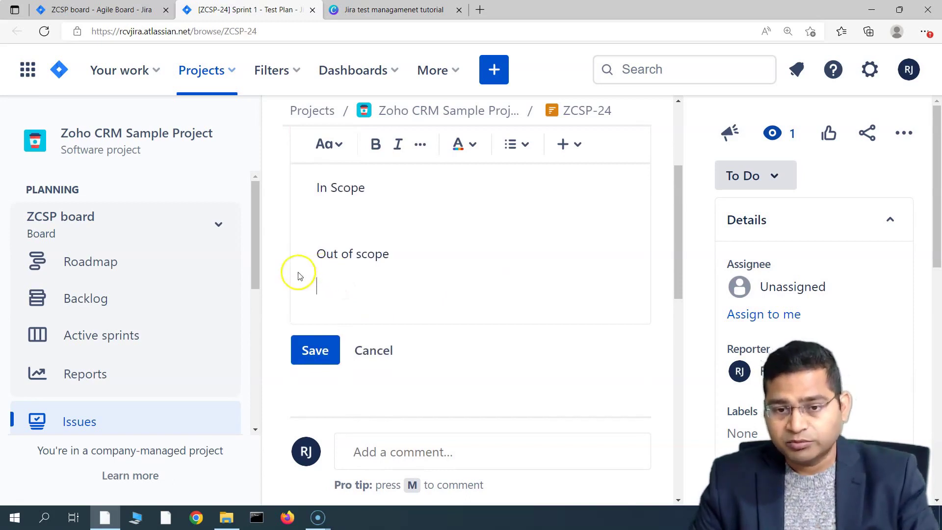
pyautogui.scroll(-2, 340, 282)
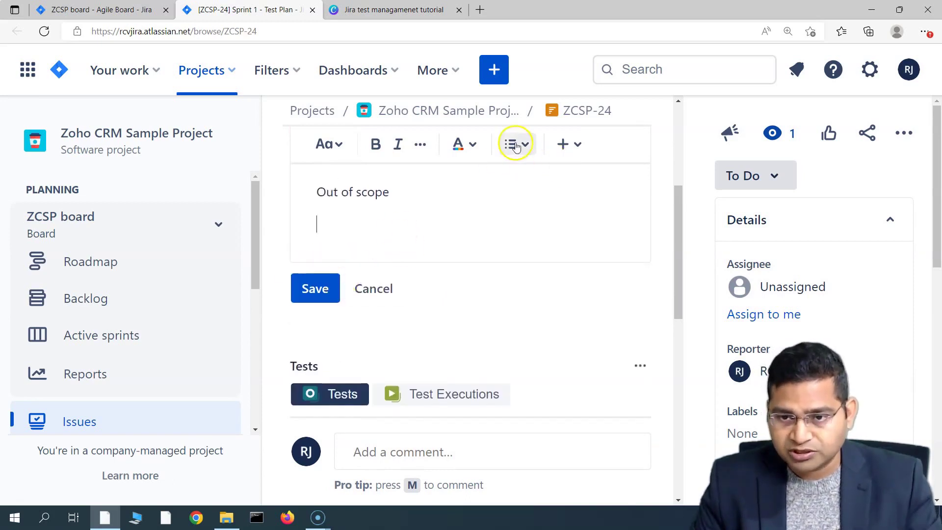
pyautogui.press('Return')
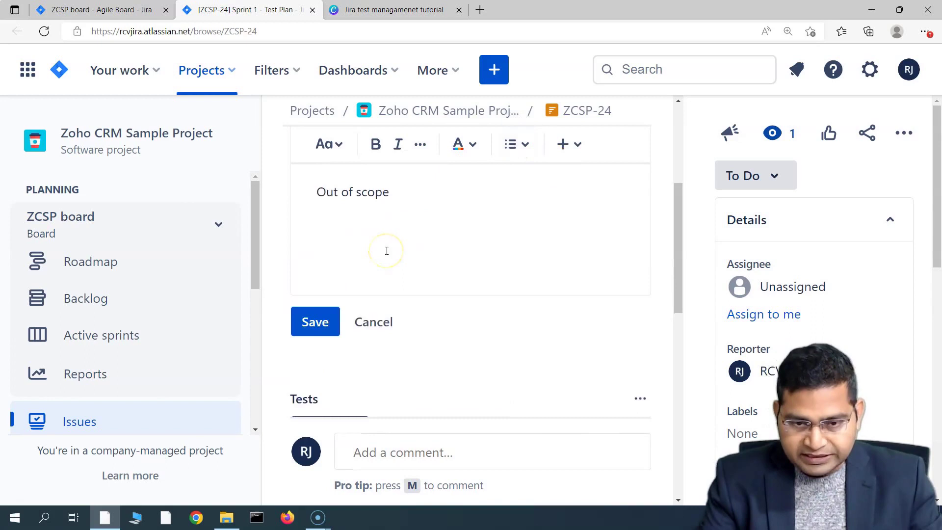
pyautogui.write('Timeline')
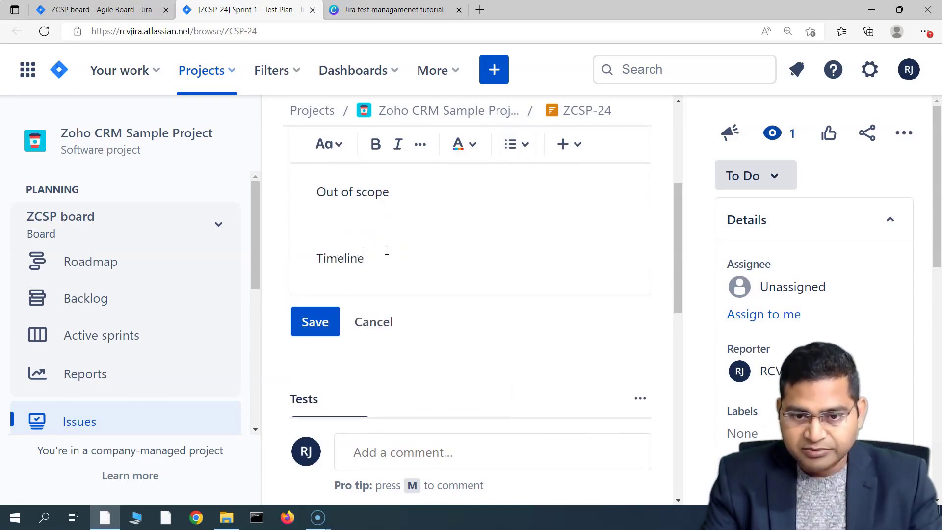
pyautogui.press('Return')
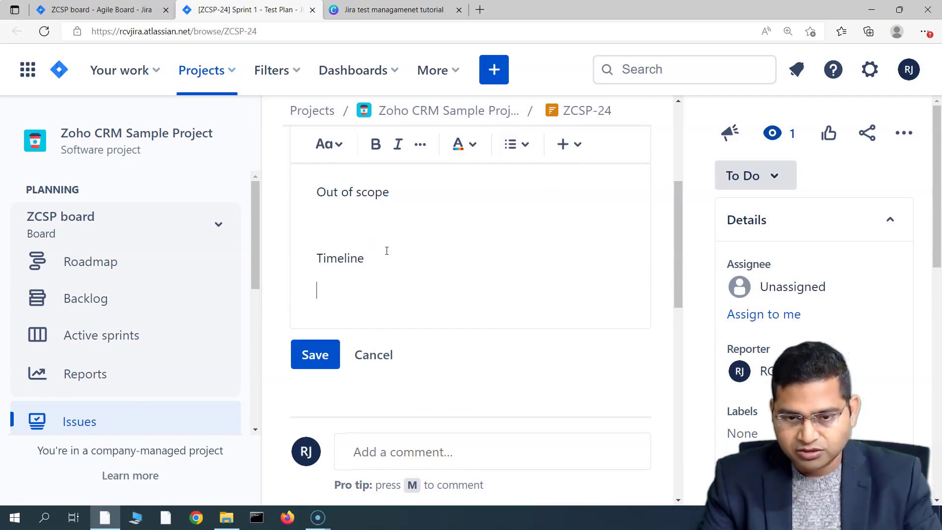
# Check the drafted description outline and save it to the test plan
pyautogui.click(387, 251)
pyautogui.click(332, 296)
pyautogui.scroll(3, 324, 292)
pyautogui.scroll(-3, 344, 294)
pyautogui.click(355, 299)
pyautogui.click(316, 354)
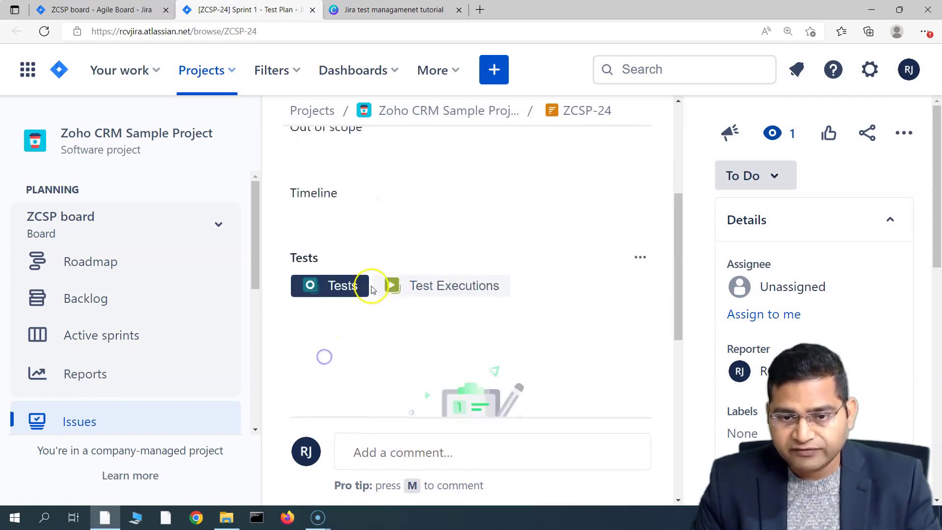
# Review the saved description and examine the test plan's Tests section, including the options for adding tests and viewing the board
pyautogui.scroll(3, 357, 249)
pyautogui.scroll(1, 357, 249)
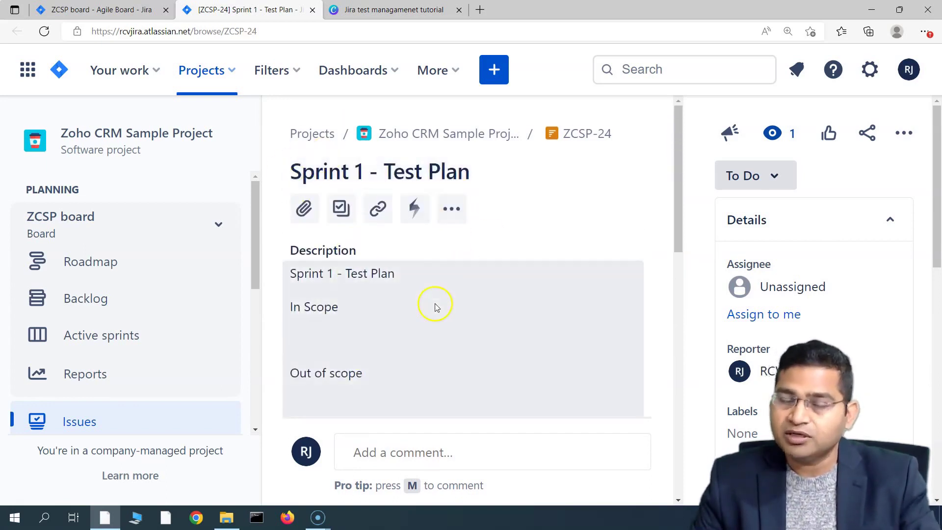
pyautogui.scroll(-2, 412, 289)
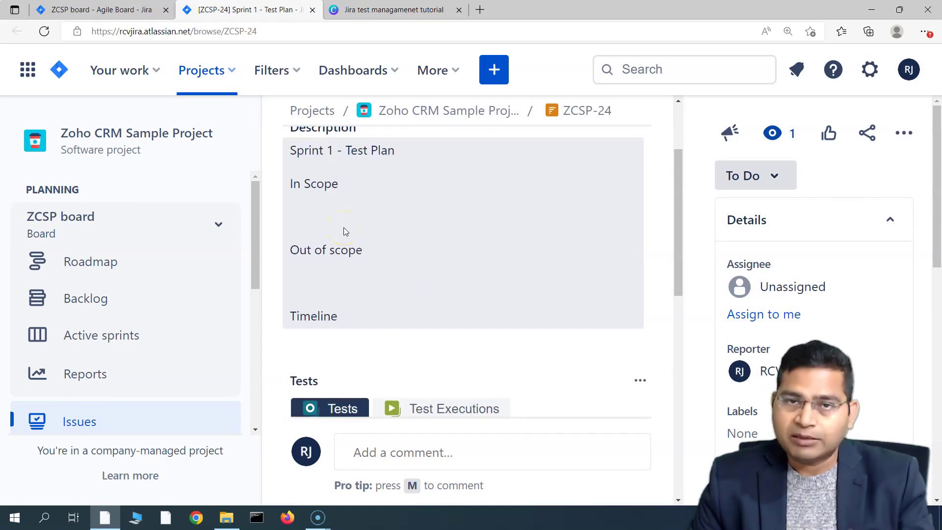
pyautogui.scroll(1, 366, 273)
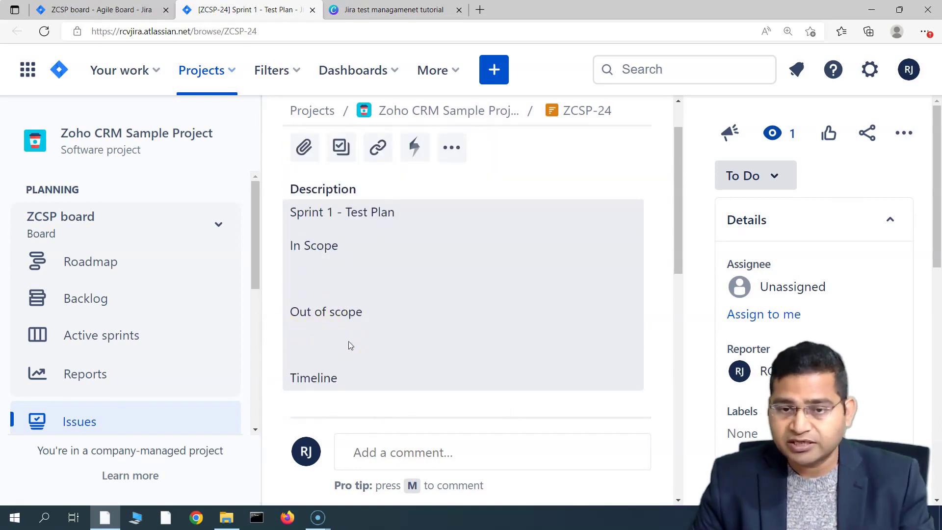
pyautogui.scroll(-4, 368, 311)
pyautogui.scroll(1, 358, 299)
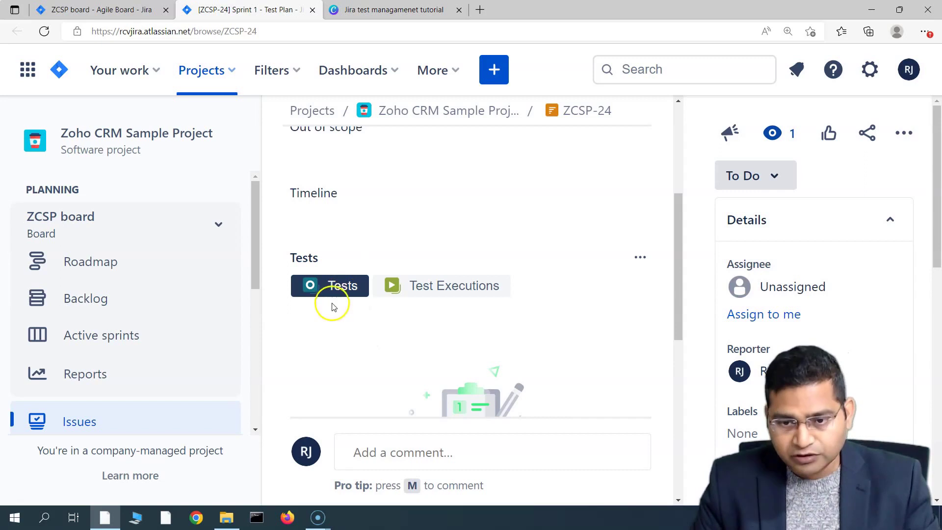
pyautogui.scroll(-3, 358, 303)
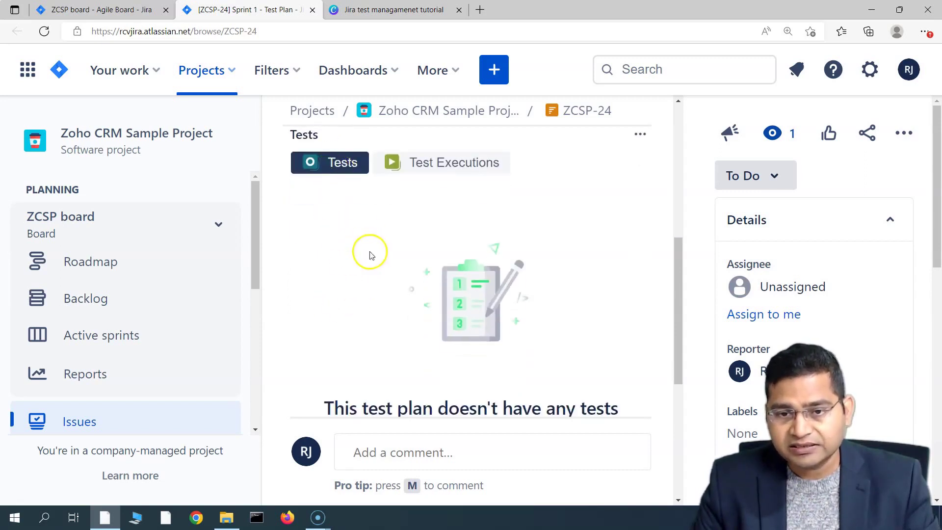
pyautogui.scroll(-2, 370, 252)
pyautogui.scroll(-3, 370, 261)
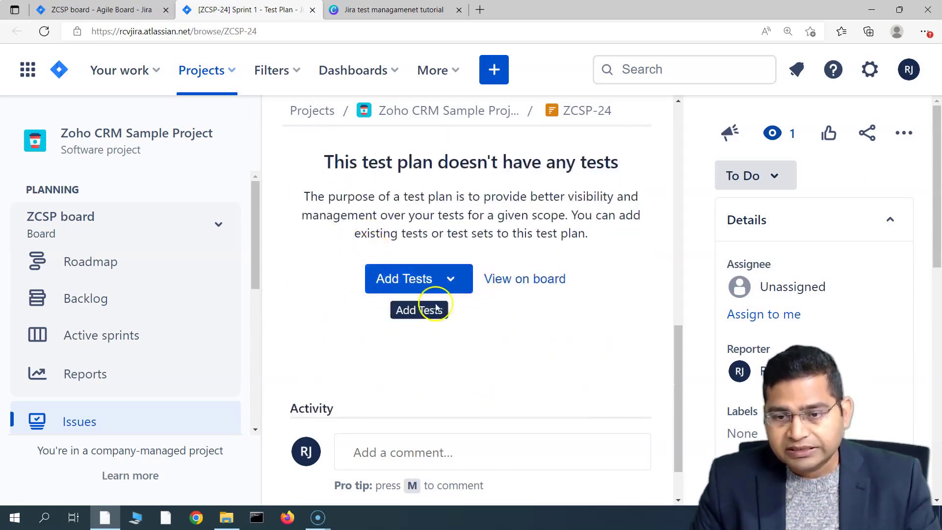
pyautogui.scroll(5, 432, 215)
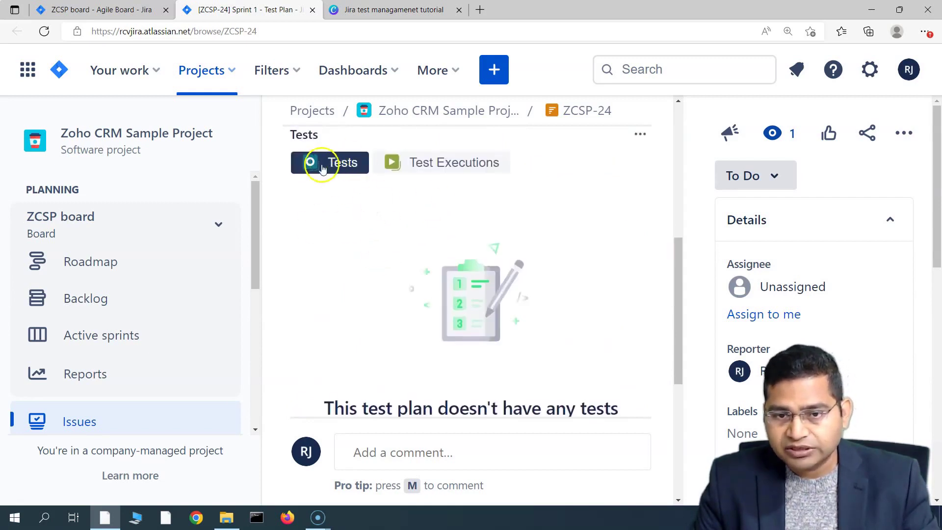
pyautogui.scroll(-1, 376, 294)
pyautogui.scroll(-3, 376, 295)
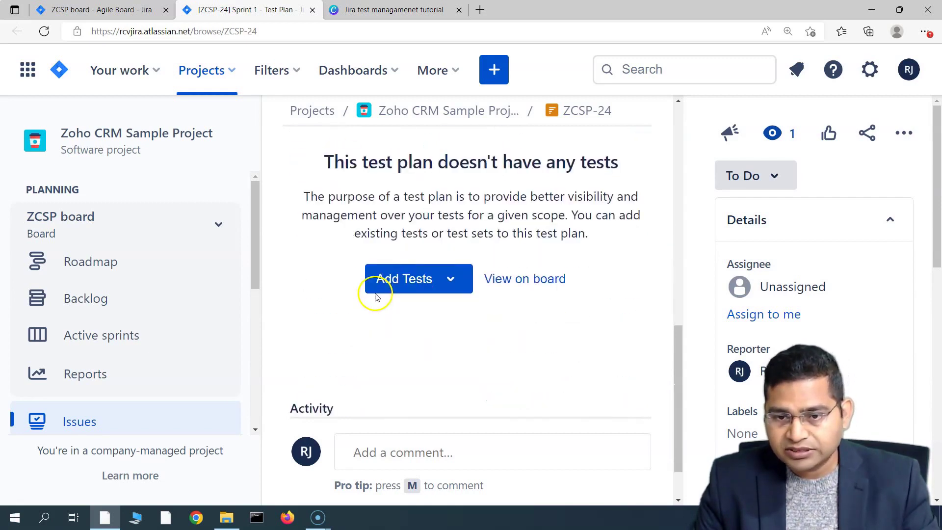
pyautogui.click(451, 279)
pyautogui.click(423, 322)
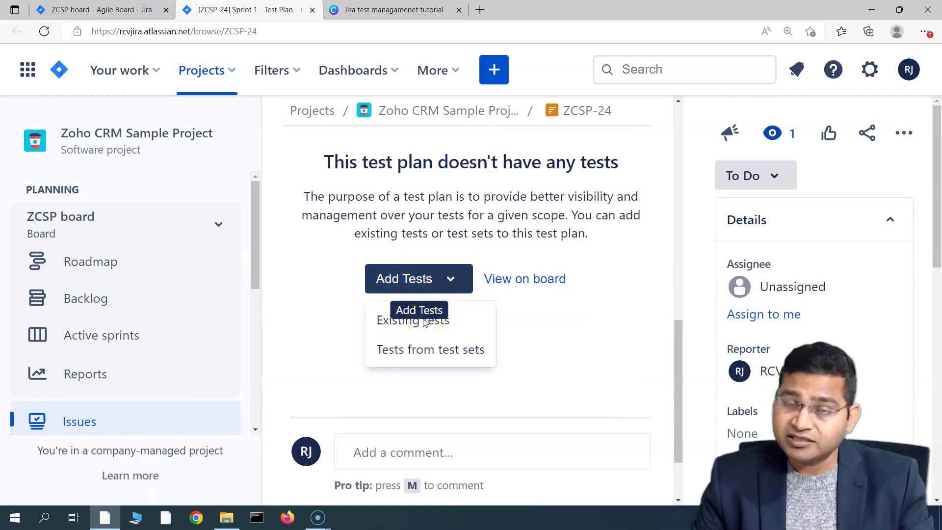
pyautogui.click(406, 354)
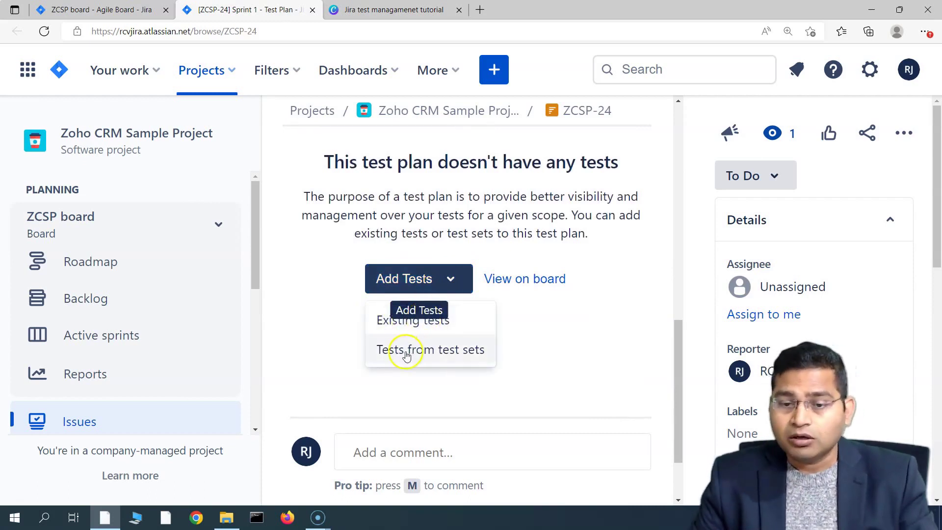
pyautogui.click(432, 352)
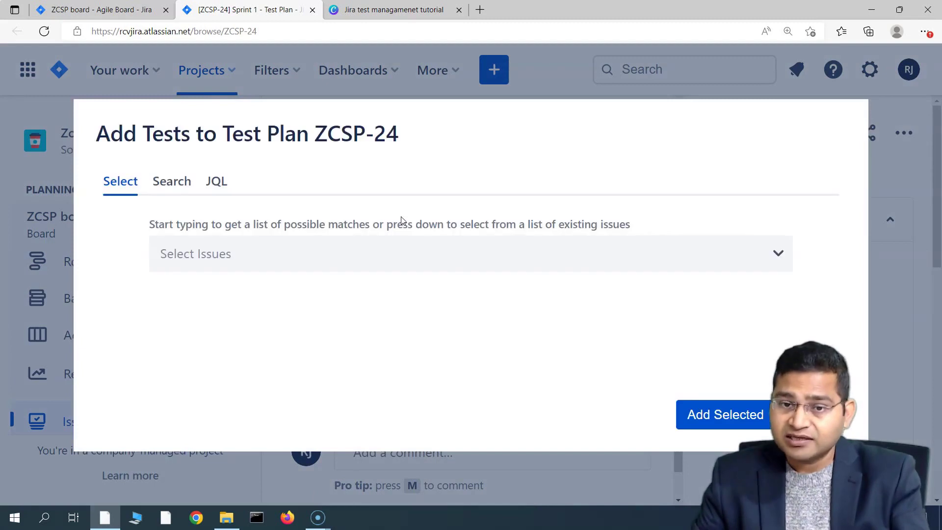
pyautogui.click(242, 262)
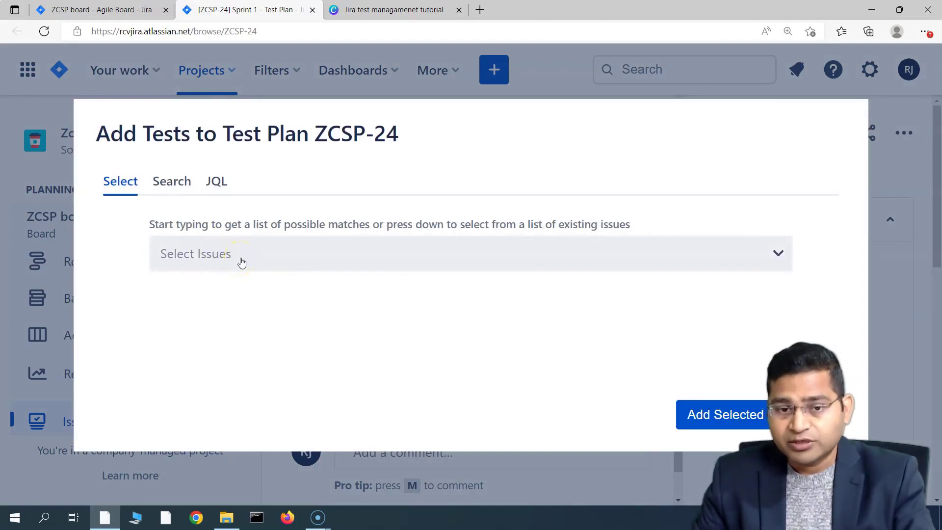
pyautogui.click(241, 262)
pyautogui.click(253, 338)
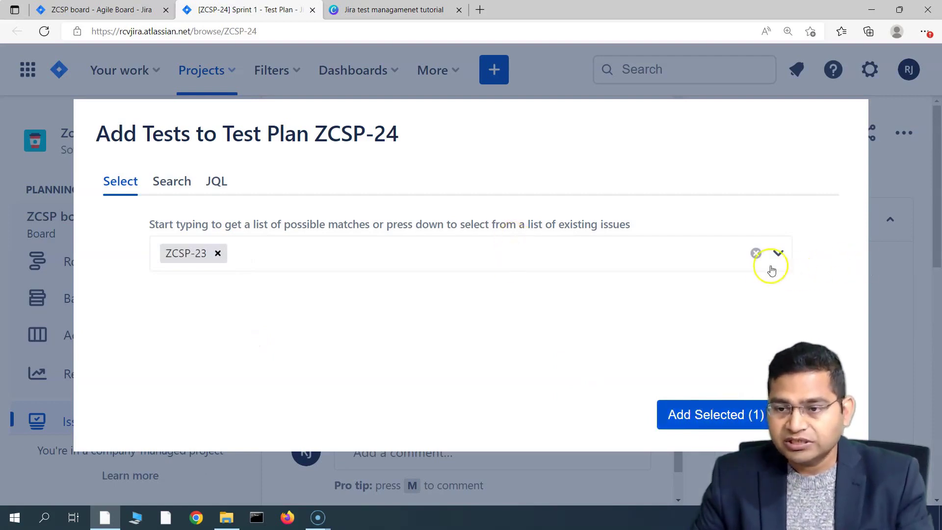
pyautogui.click(756, 253)
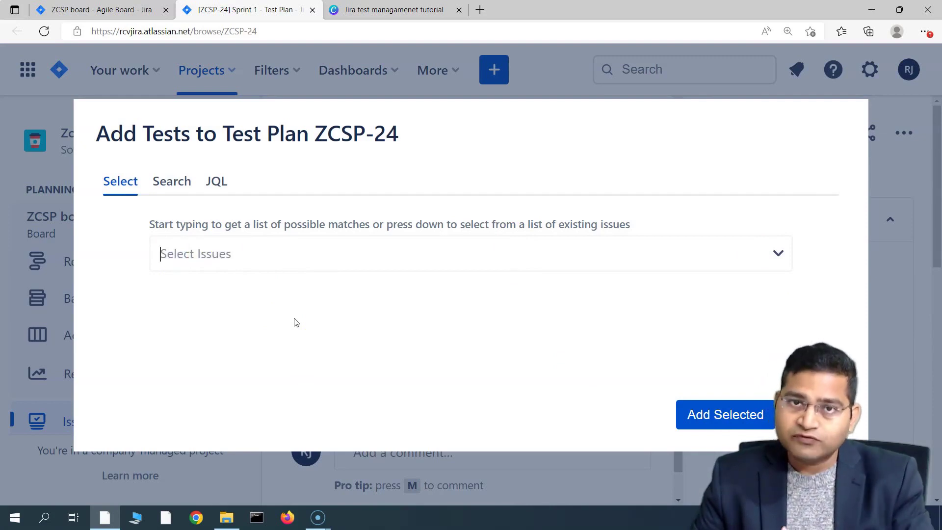
pyautogui.click(341, 357)
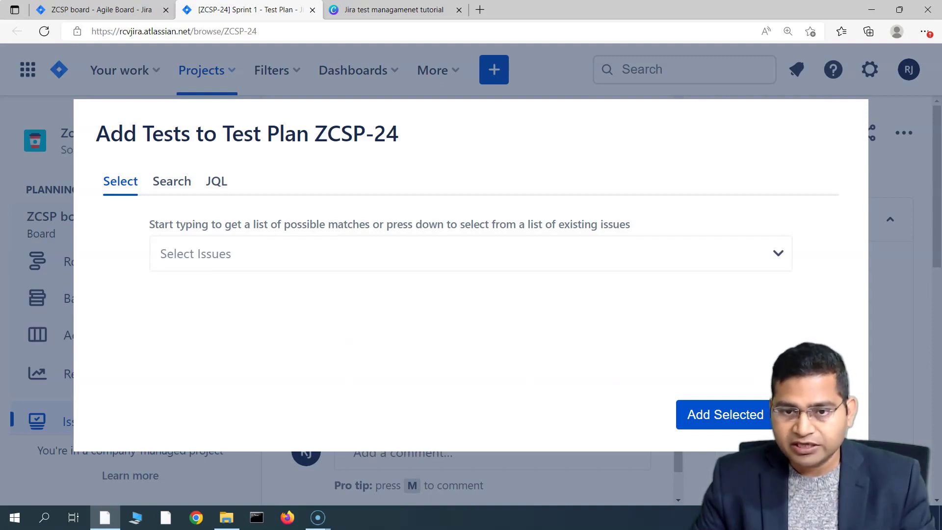
pyautogui.press('Escape')
# Add the existing tests ZCSP-17, ZCSP-19 and ZCSP-18 to the test plan
pyautogui.click(455, 285)
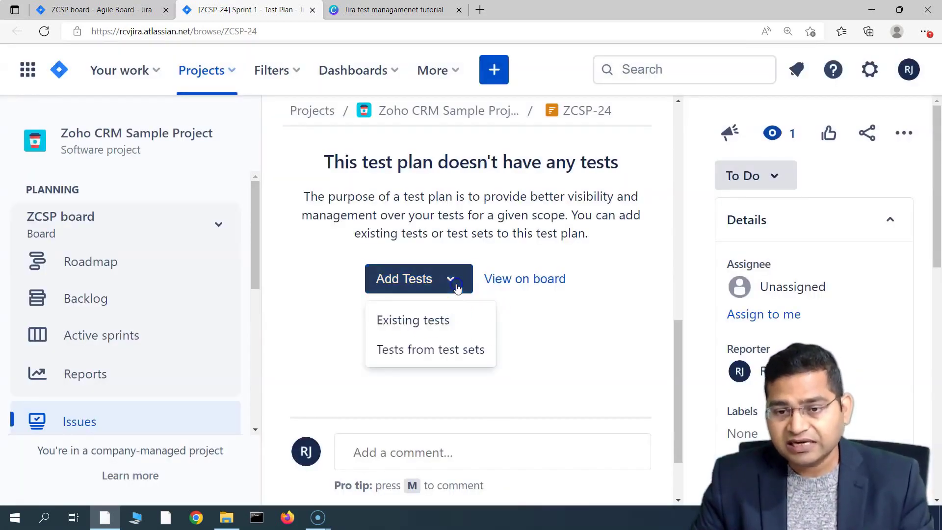
pyautogui.click(435, 324)
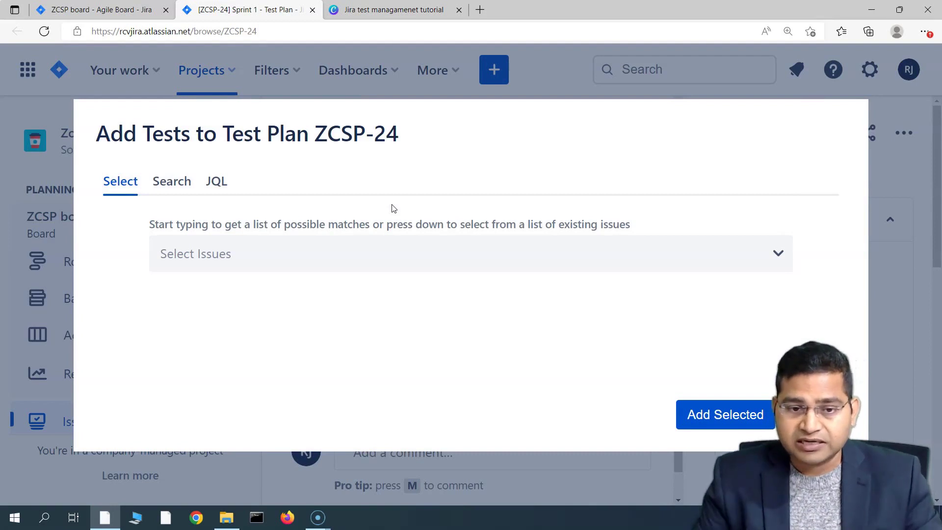
pyautogui.click(248, 255)
pyautogui.click(235, 330)
pyautogui.click(315, 273)
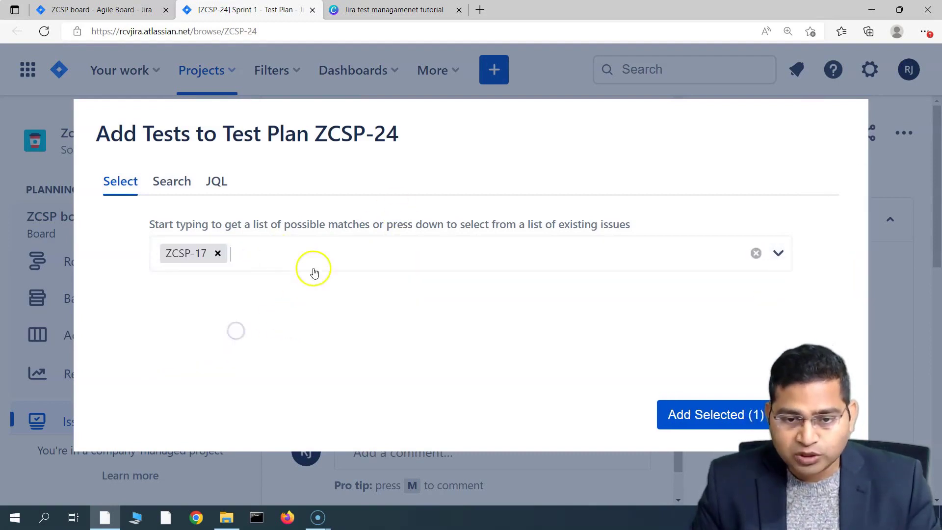
pyautogui.click(290, 329)
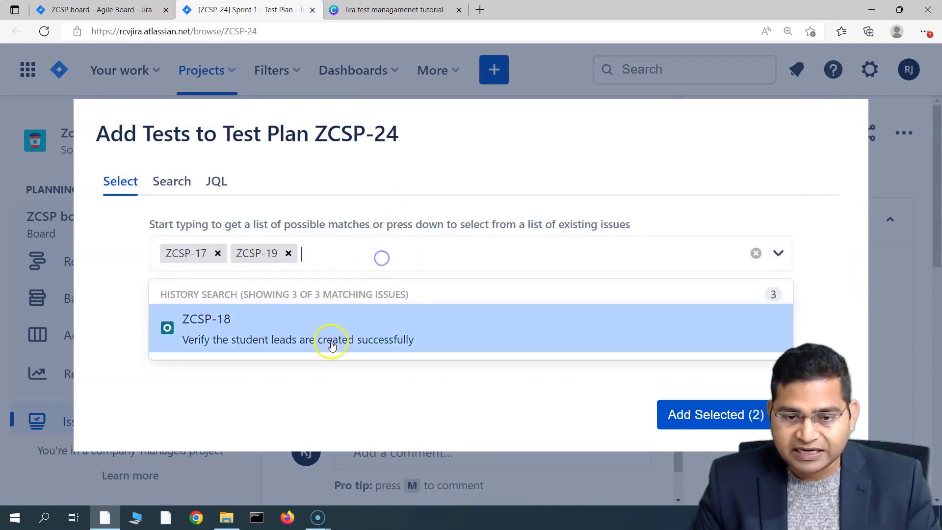
pyautogui.click(332, 345)
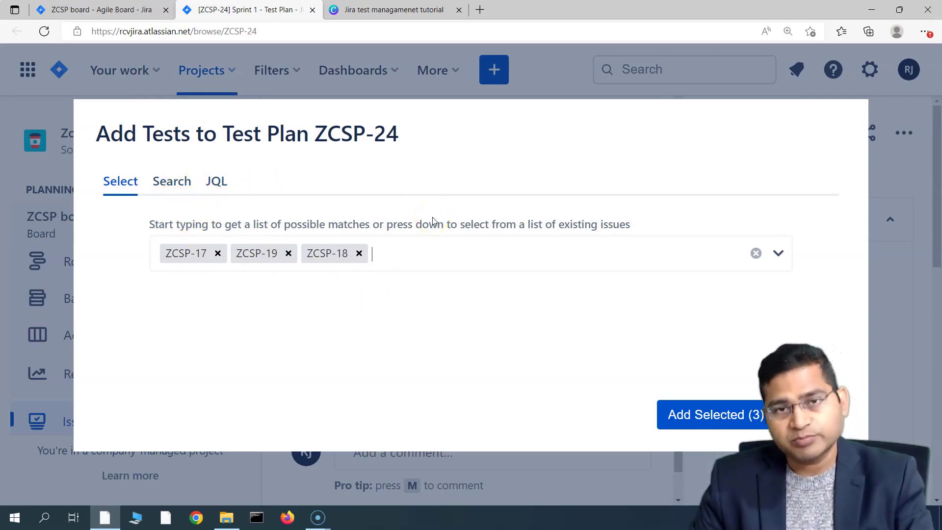
pyautogui.click(707, 415)
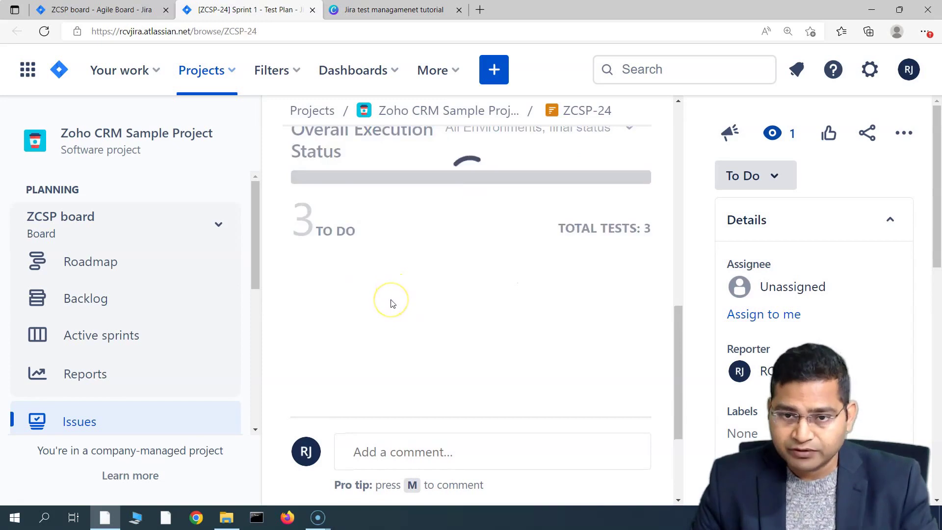
# Collapse the project sidebar and review the test plan's description, overall execution status and list of added tests
pyautogui.scroll(4, 490, 280)
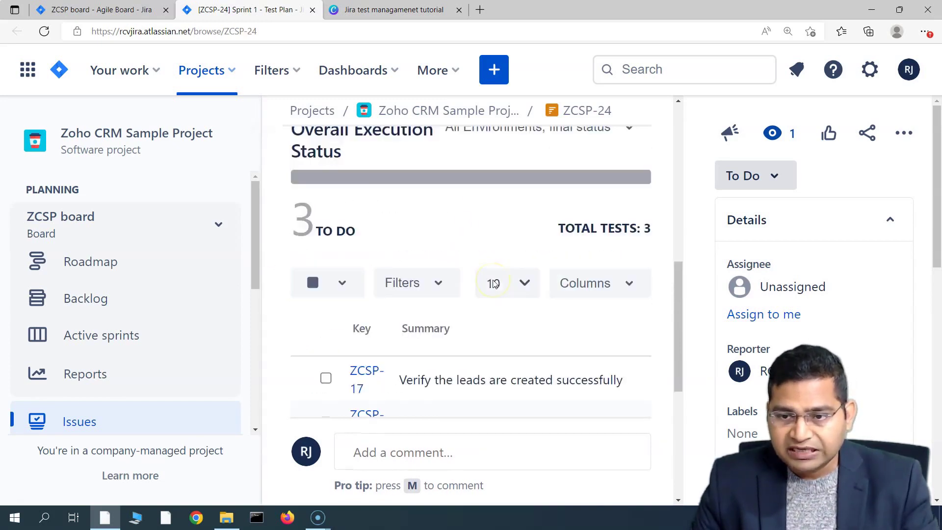
pyautogui.press('[')
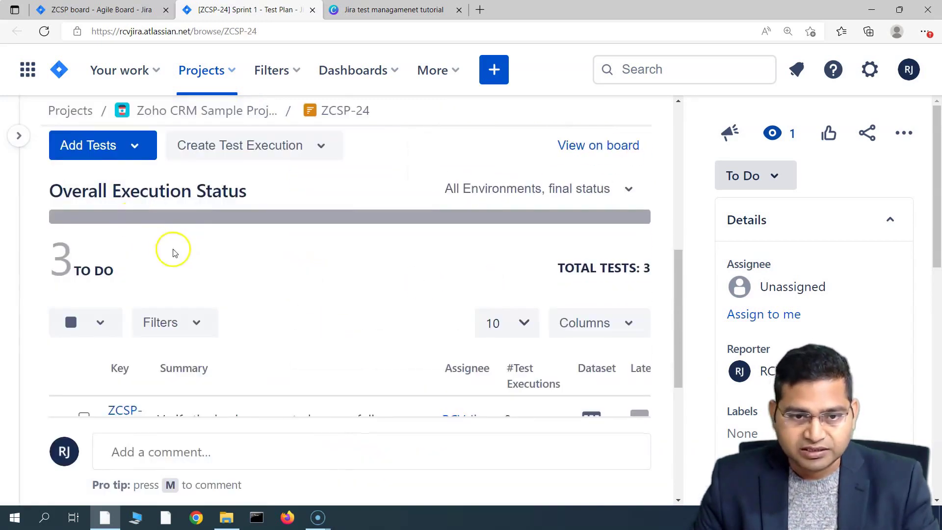
pyautogui.scroll(1, 172, 250)
pyautogui.scroll(2, 235, 267)
pyautogui.scroll(-2, 343, 263)
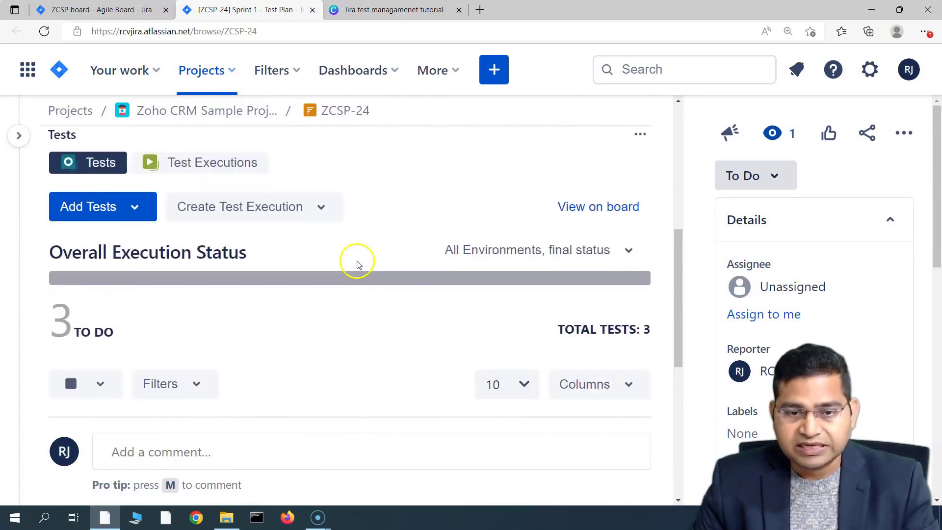
pyautogui.scroll(5, 273, 300)
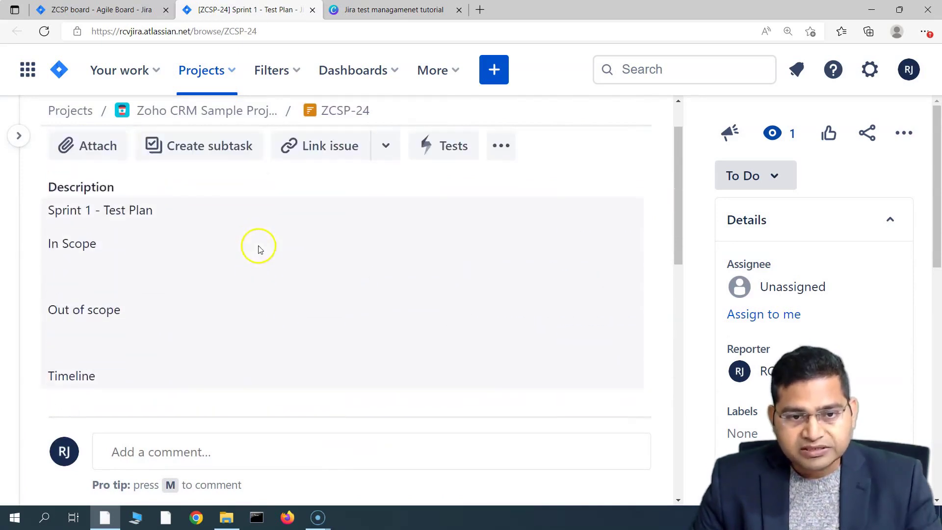
pyautogui.scroll(-1, 153, 357)
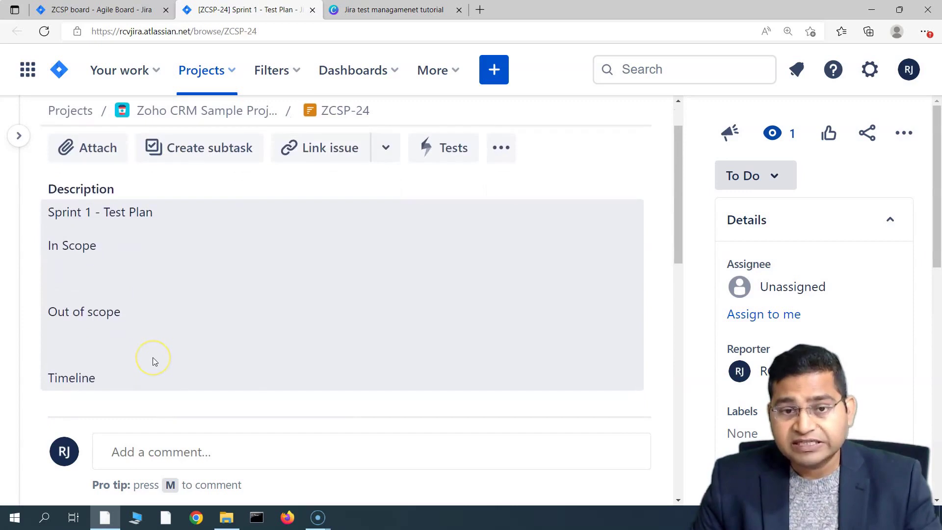
pyautogui.scroll(-1, 198, 344)
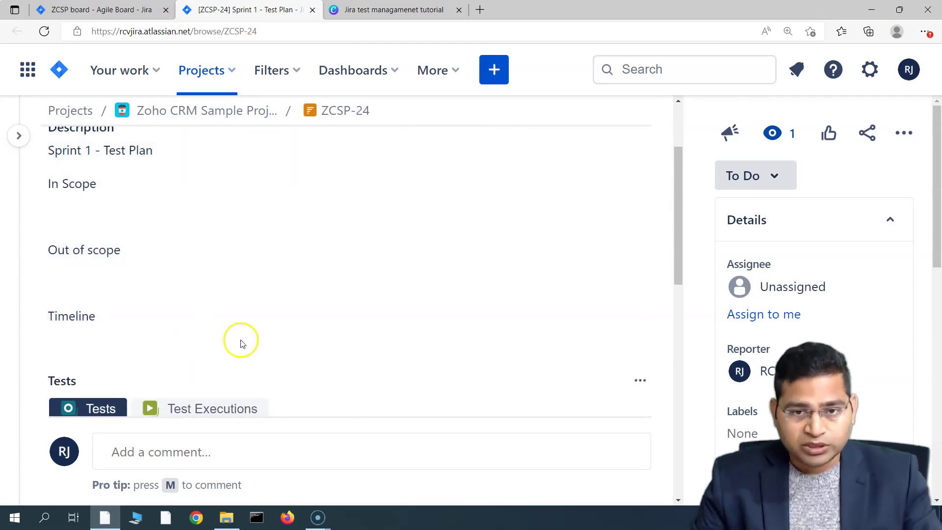
pyautogui.scroll(2, 242, 340)
pyautogui.scroll(-6, 273, 300)
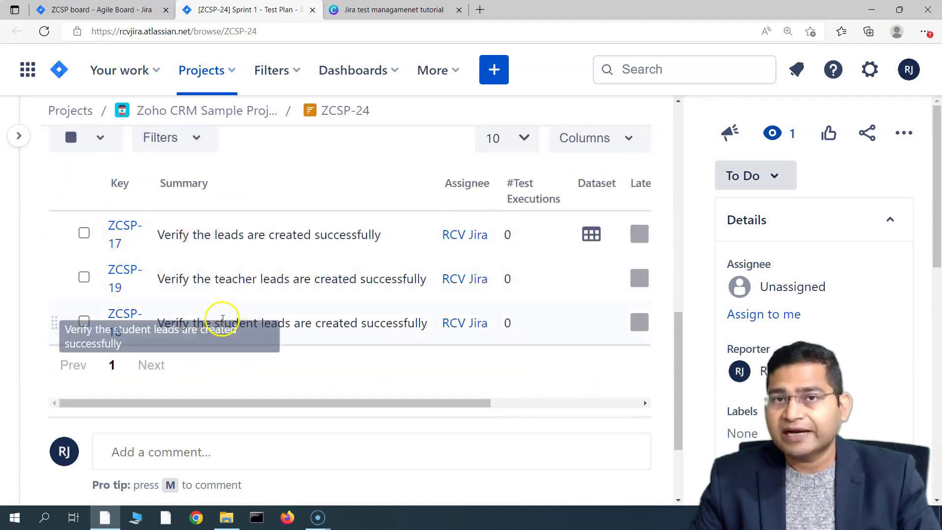
pyautogui.scroll(5, 294, 314)
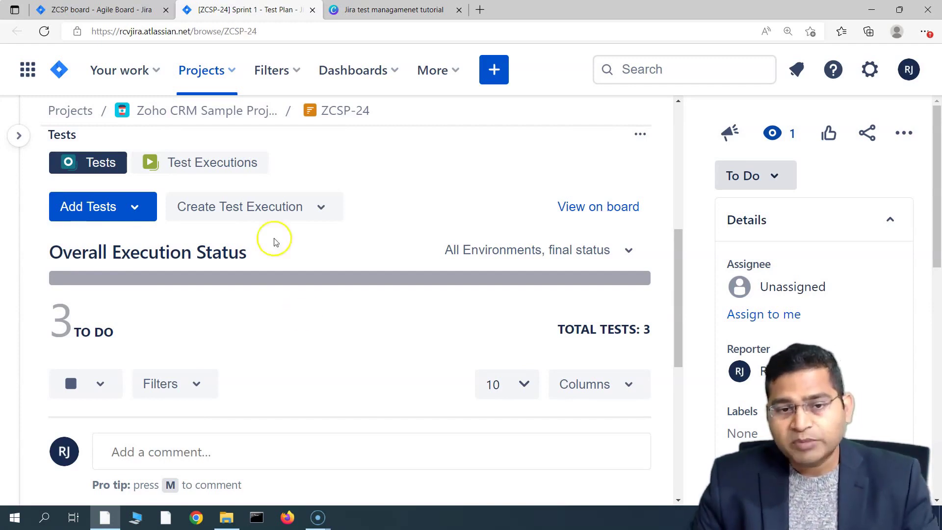
# Examine the test plan's list of added tests, their execution columns and the option to create a test execution
pyautogui.scroll(-3, 294, 336)
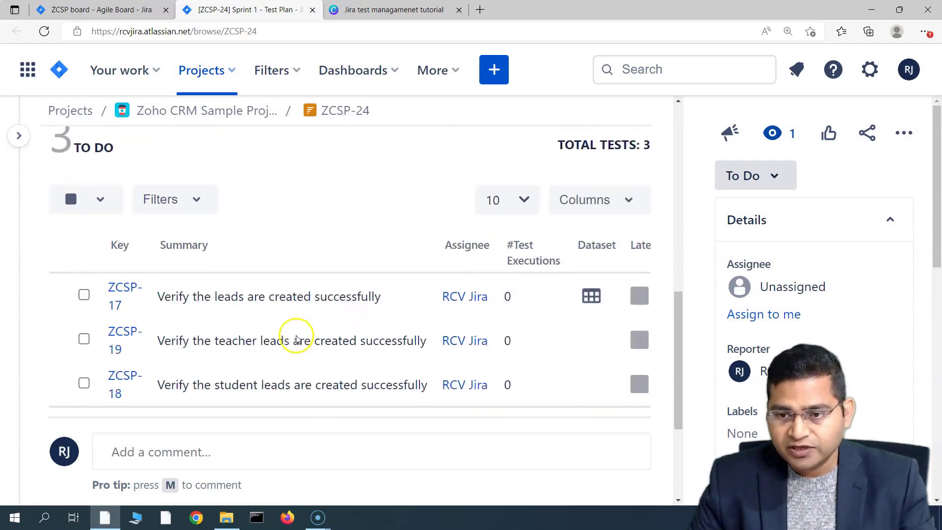
pyautogui.scroll(-1, 456, 346)
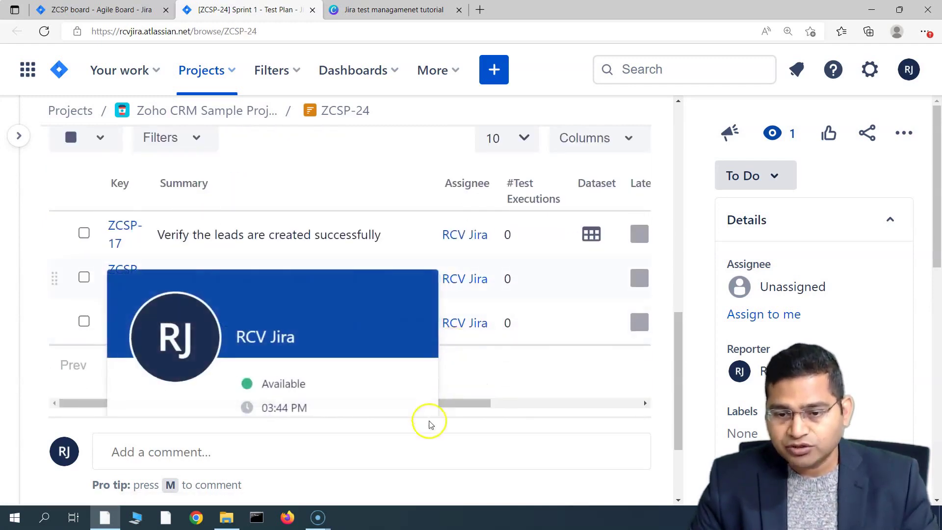
pyautogui.moveTo(469, 405); pyautogui.dragTo(414, 404)
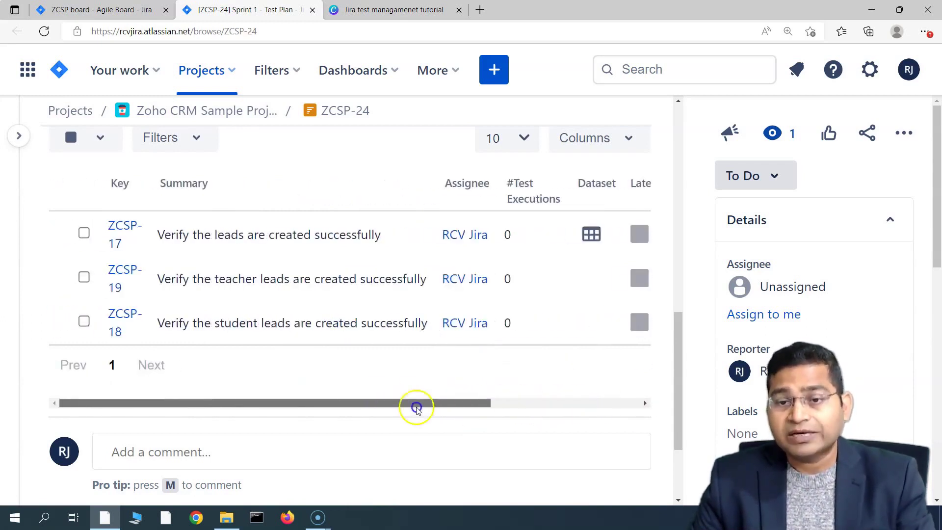
pyautogui.scroll(5, 397, 171)
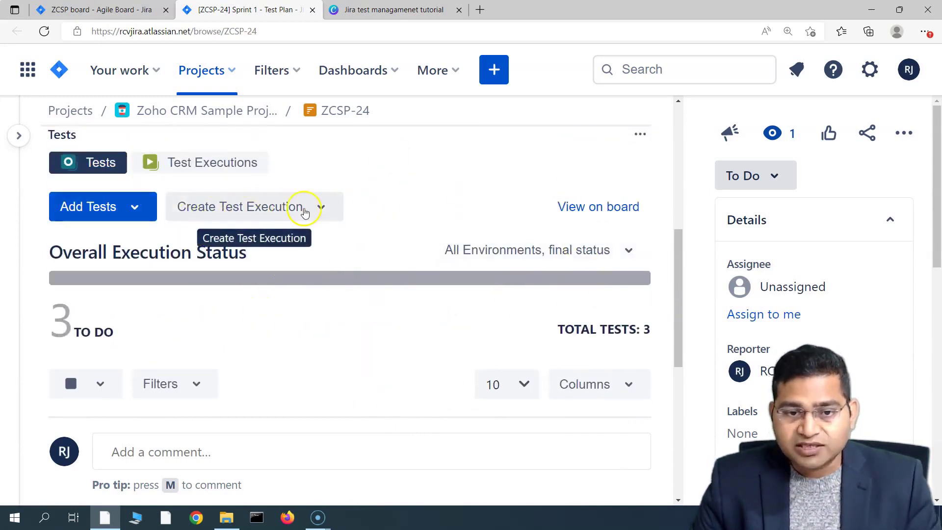
pyautogui.scroll(-4, 320, 346)
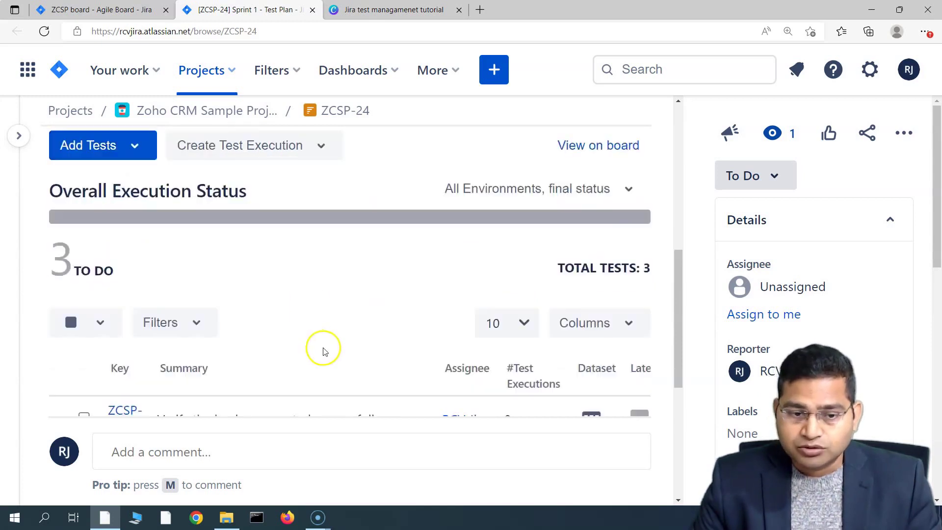
pyautogui.scroll(4, 320, 344)
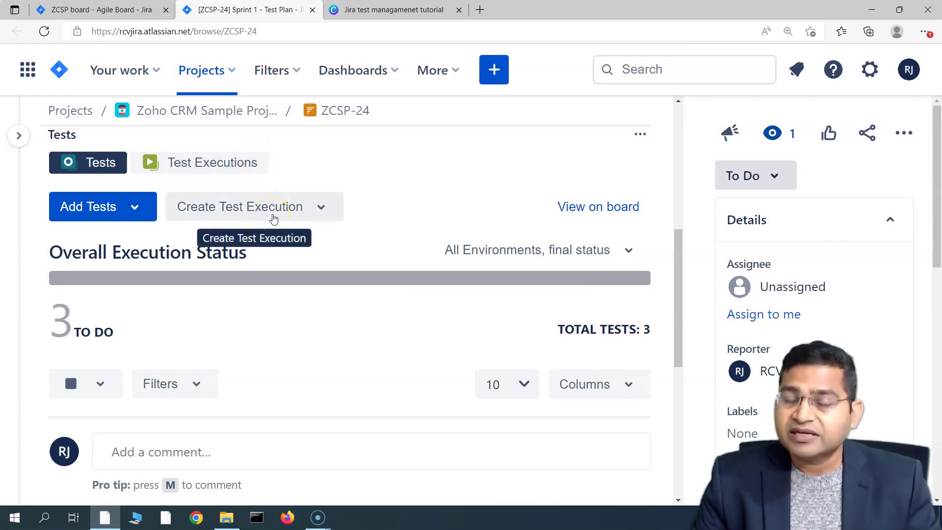
# Start a planned test execution for all tests and append "(Sprint 1)" to the summary "Test Execution for Test Plan ZCSP-24"
pyautogui.click(316, 208)
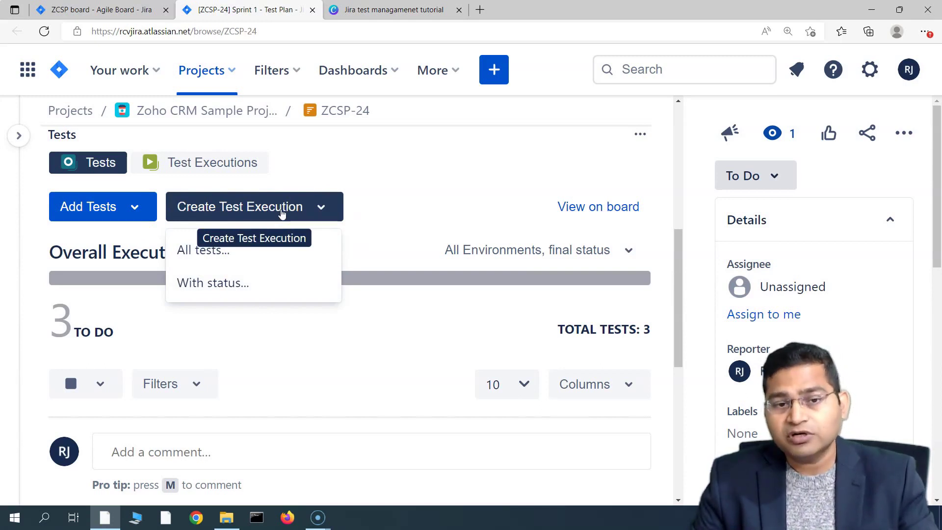
pyautogui.click(209, 258)
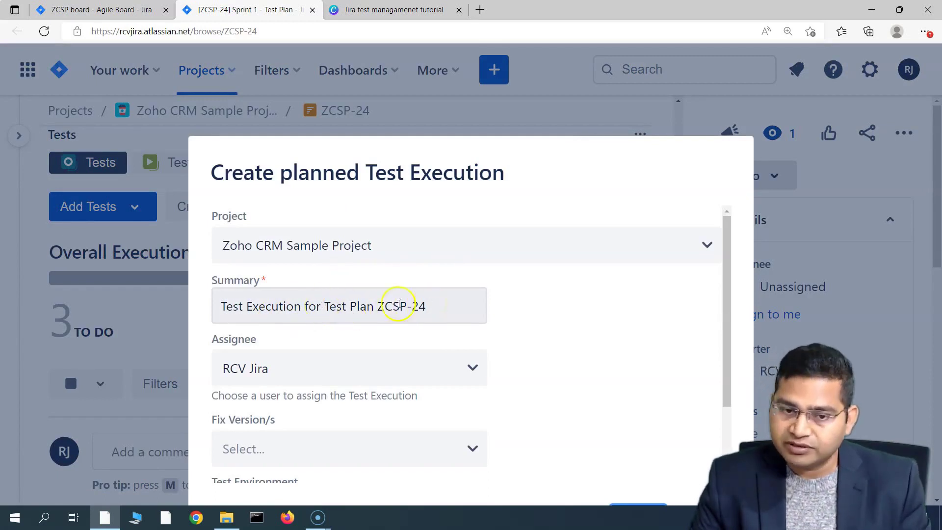
pyautogui.moveTo(377, 306); pyautogui.dragTo(442, 309)
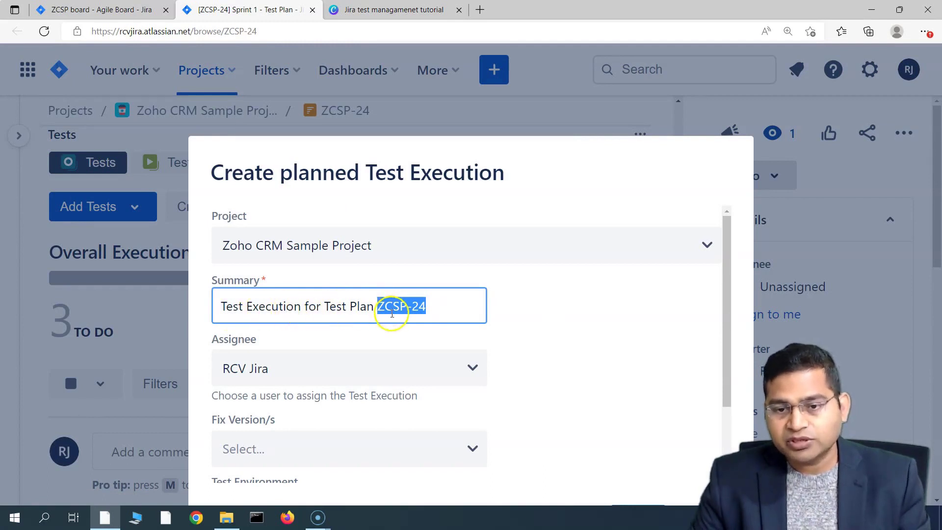
pyautogui.click(539, 294)
pyautogui.click(436, 305)
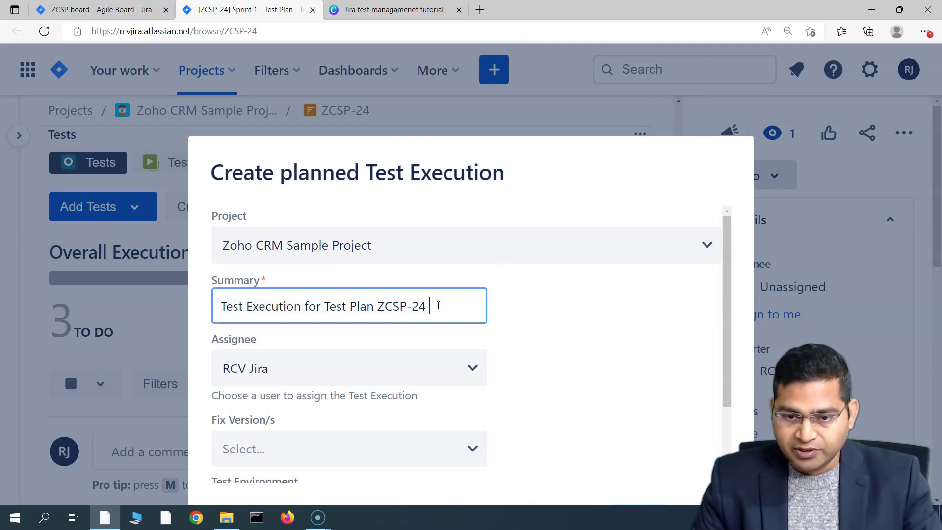
pyautogui.click(465, 308)
pyautogui.write('(')
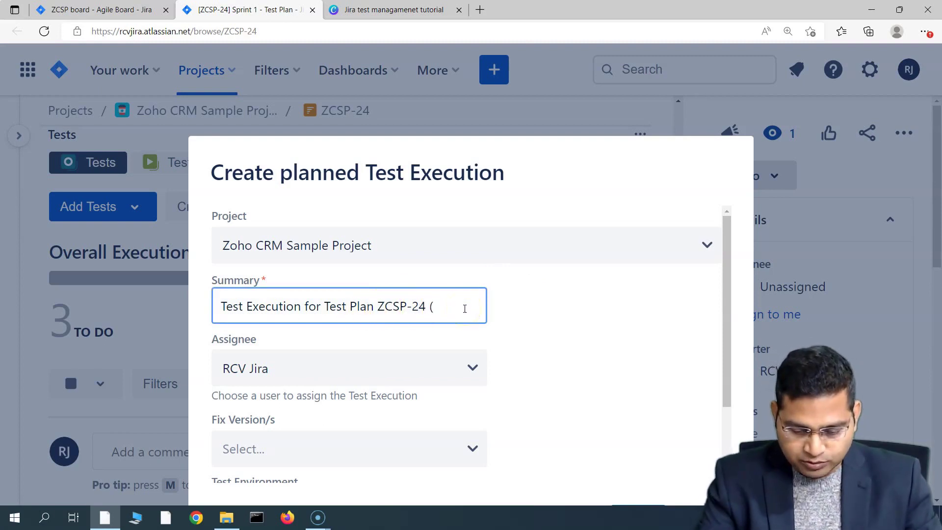
pyautogui.write('Sprint 1')
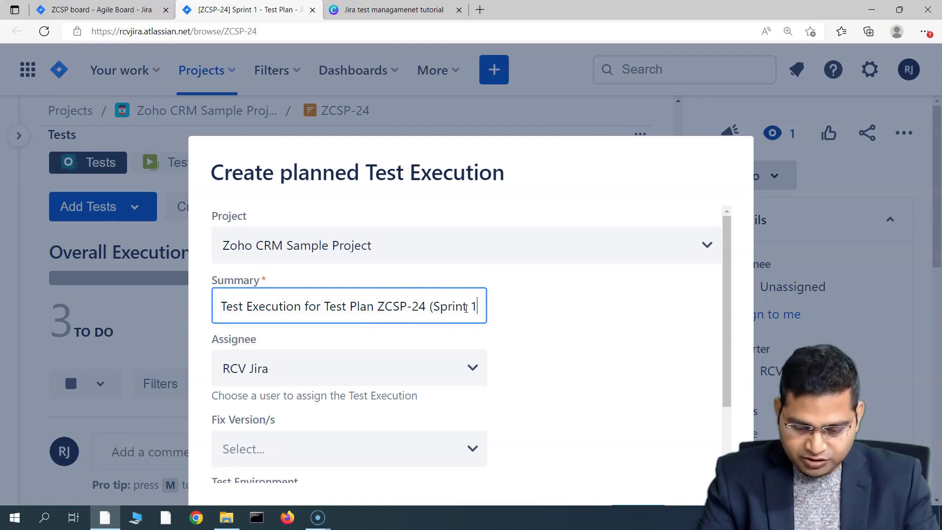
pyautogui.write(')')
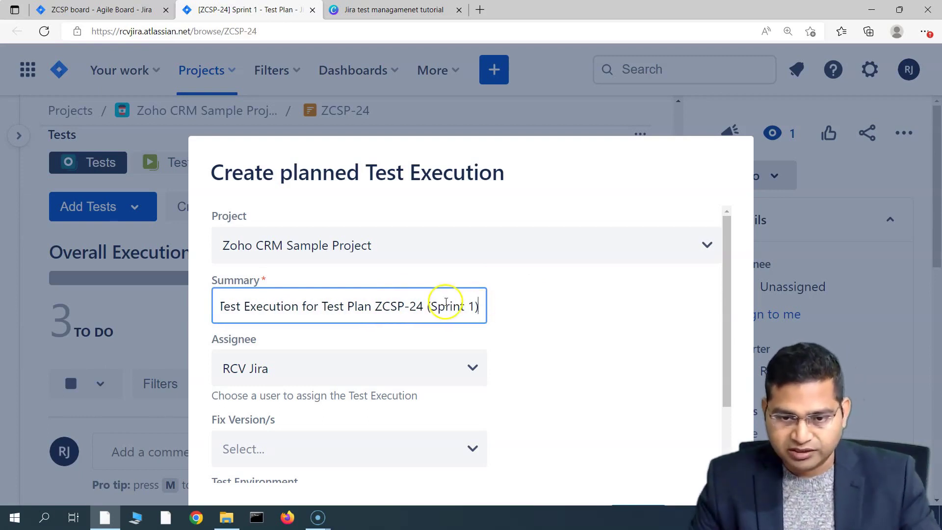
pyautogui.click(252, 307)
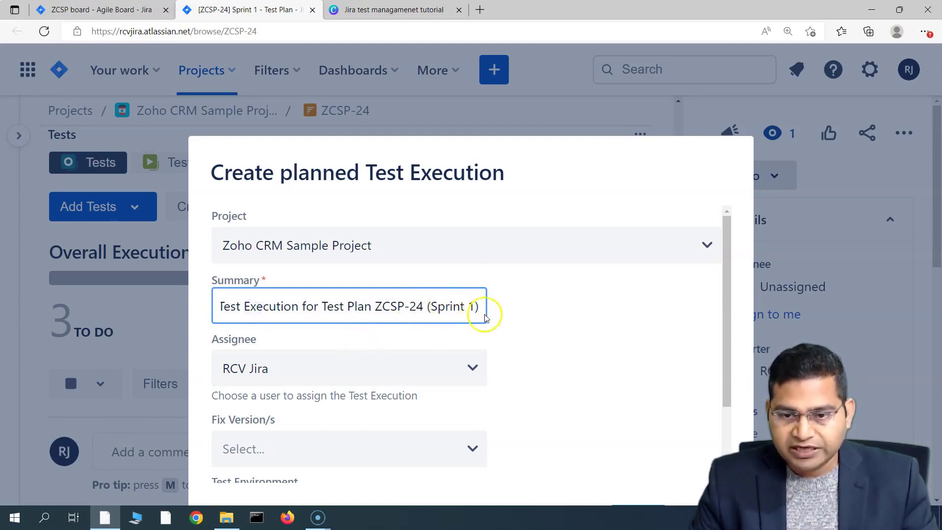
# Create the planned test execution with Go to Test Execution enabled and view its new issue page
pyautogui.scroll(-2, 481, 316)
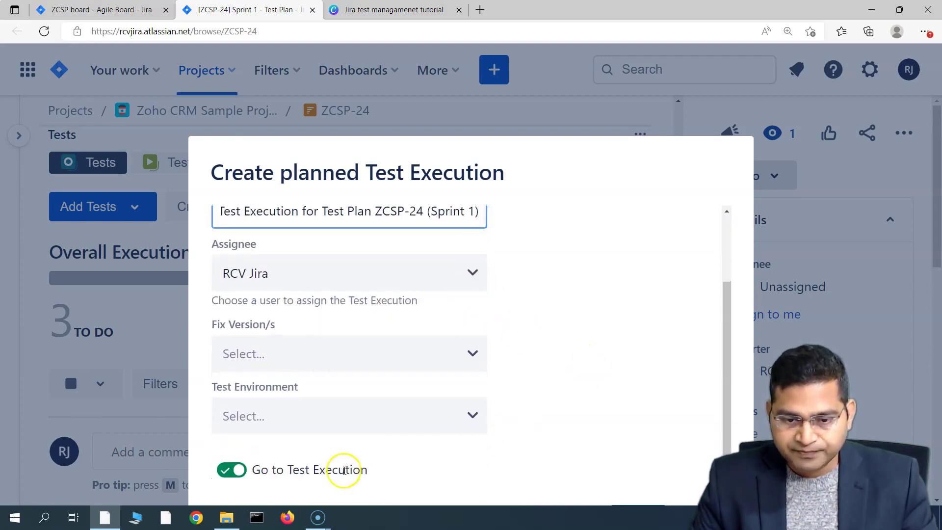
pyautogui.hotkey('ctrl', '-')
pyautogui.click(635, 486)
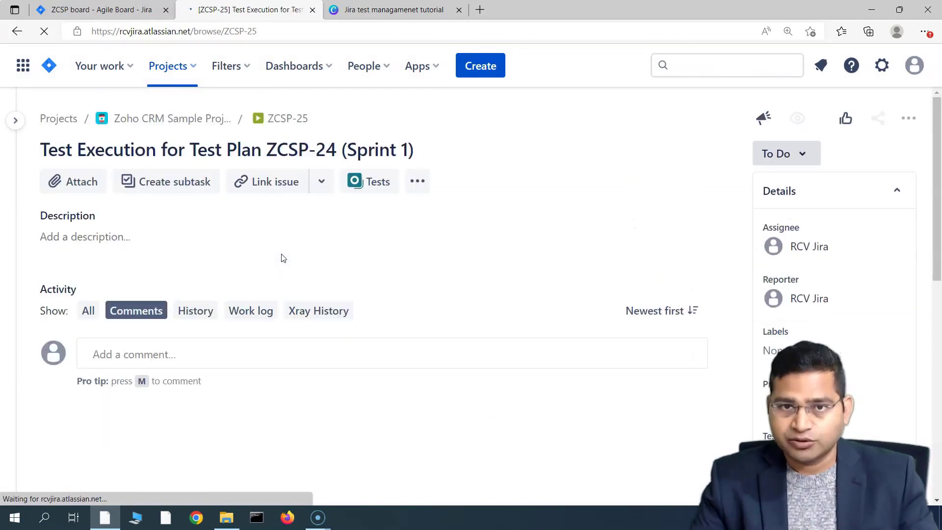
pyautogui.click(280, 266)
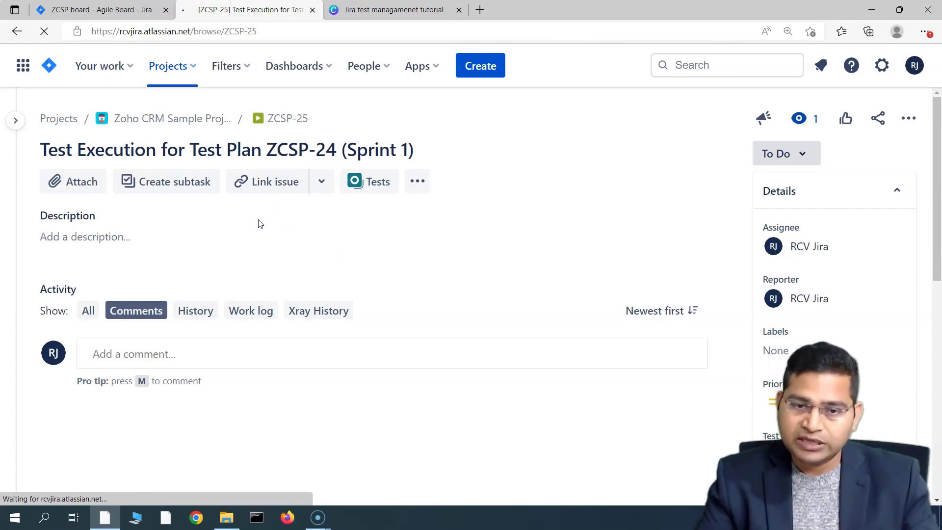
pyautogui.hotkey('ctrl', '+')
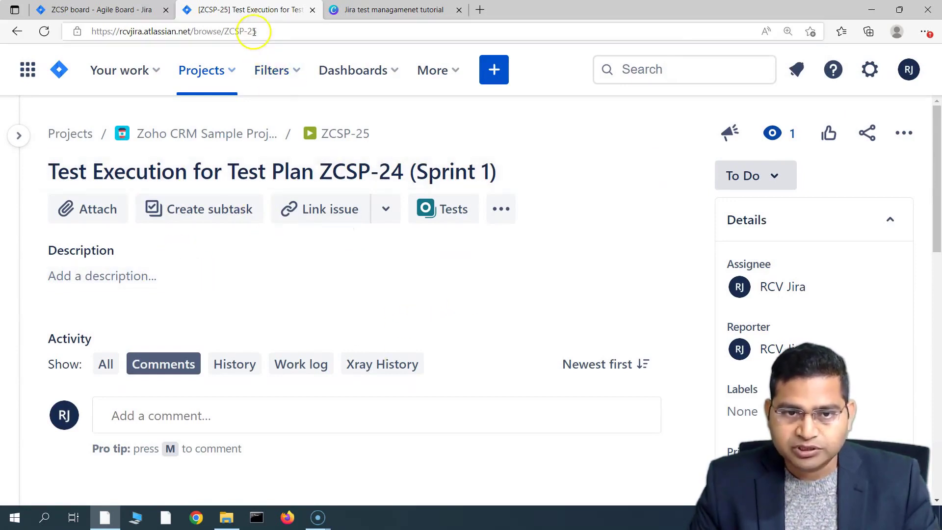
# Return to test plan ZCSP-24 and examine its Test Executions list, including the assignee, tests, defects and status columns
pyautogui.click(16, 31)
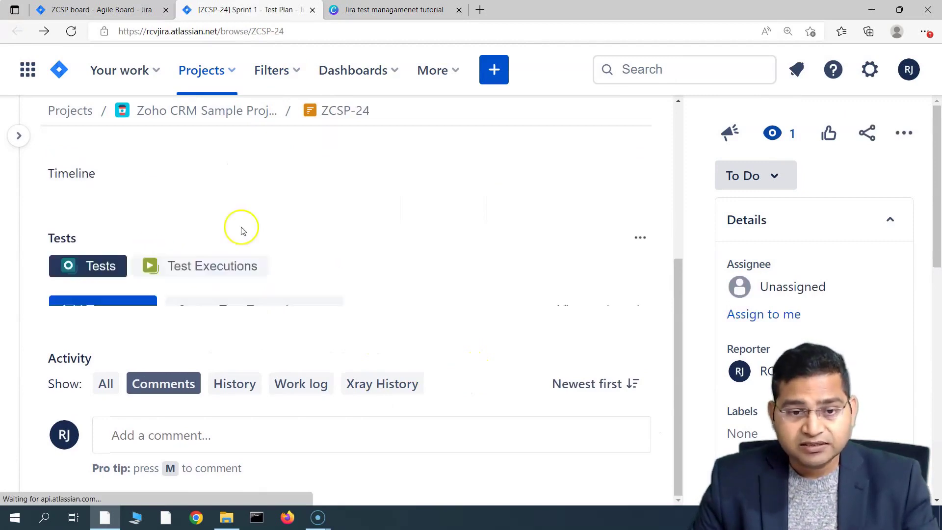
pyautogui.scroll(-2, 294, 231)
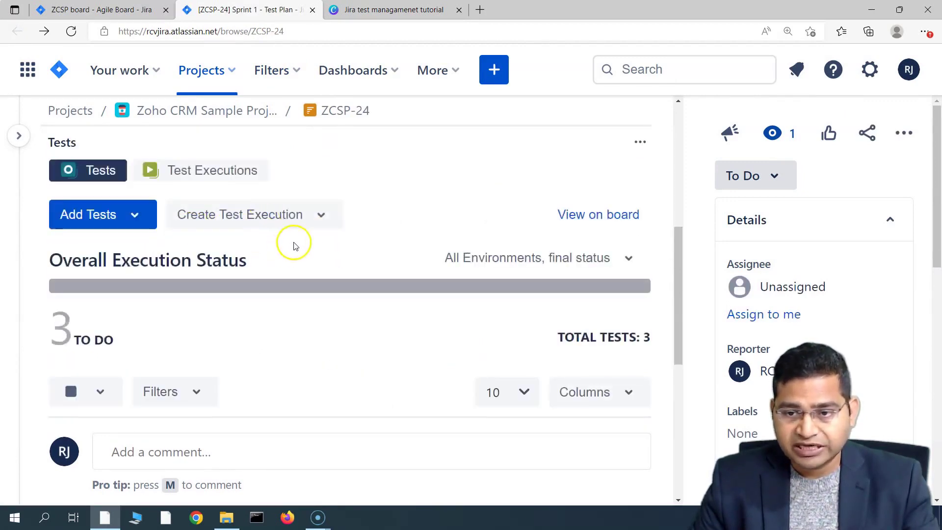
pyautogui.scroll(1, 235, 238)
pyautogui.click(241, 235)
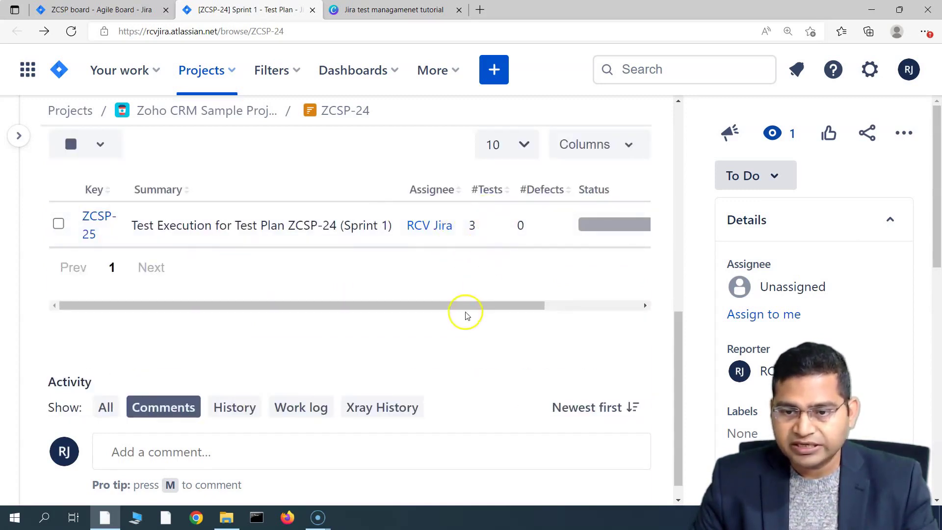
pyautogui.moveTo(480, 305); pyautogui.dragTo(589, 305)
pyautogui.moveTo(497, 226)
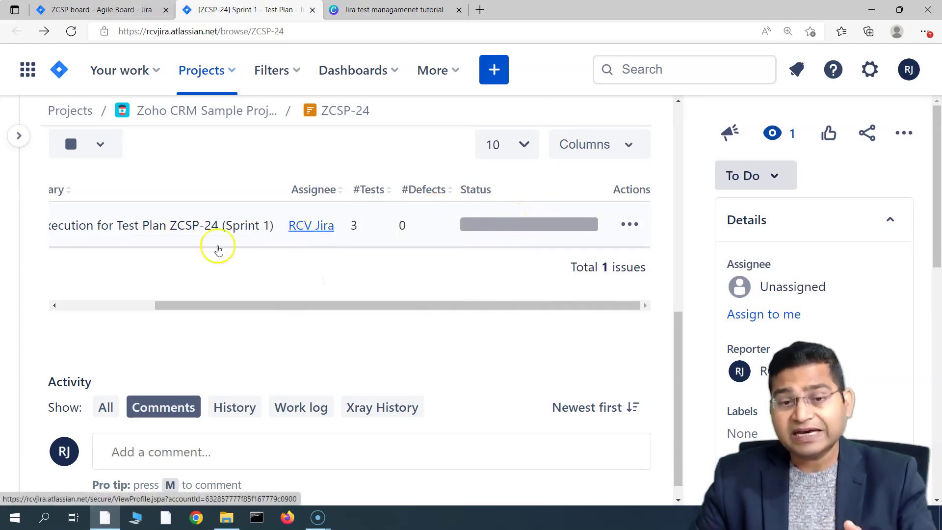
pyautogui.moveTo(434, 306); pyautogui.dragTo(409, 305)
pyautogui.moveTo(551, 226)
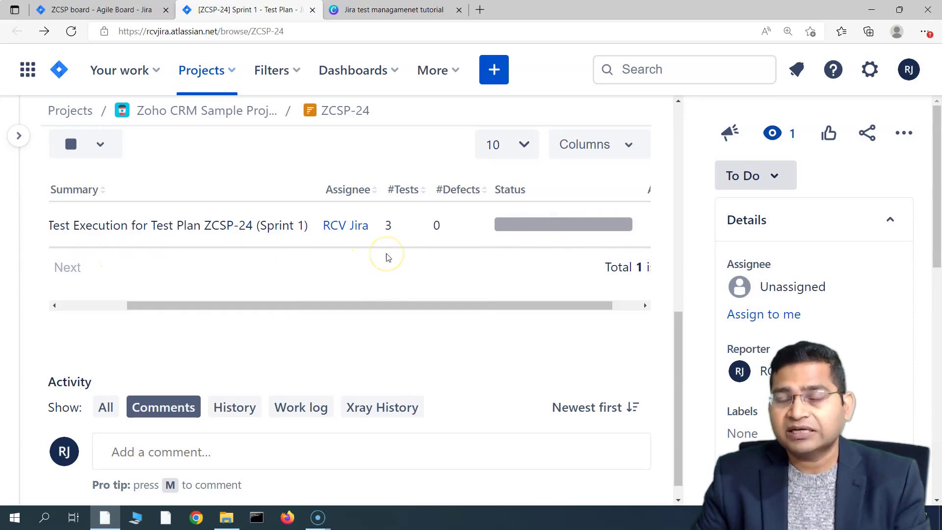
pyautogui.moveTo(368, 306); pyautogui.dragTo(260, 305)
pyautogui.click(132, 266)
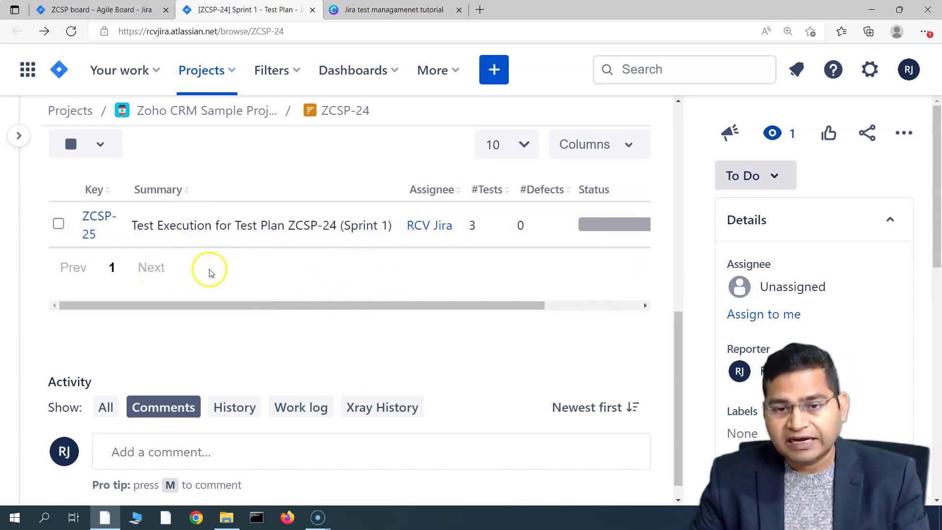
# Switch back to the plan's Tests list and check each test's execution count, latest status and assignee, plus the overall execution status
pyautogui.scroll(4, 300, 275)
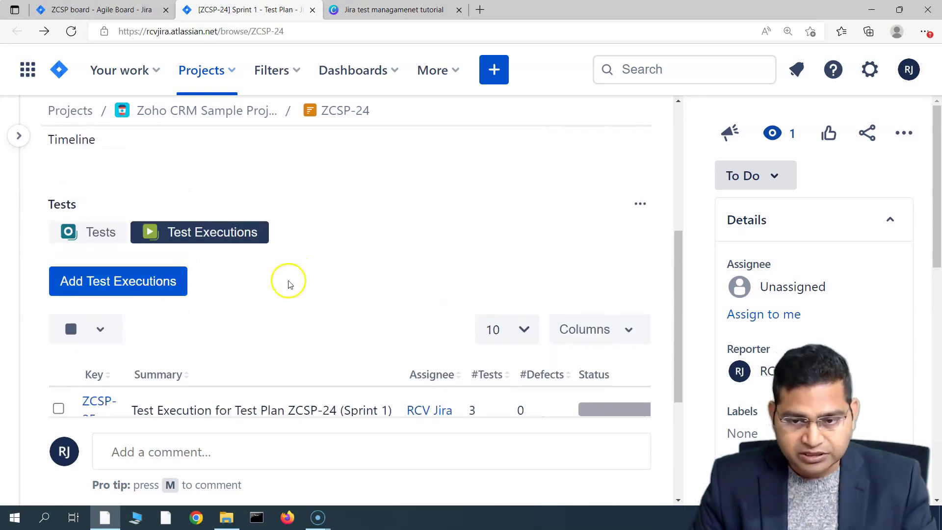
pyautogui.click(90, 235)
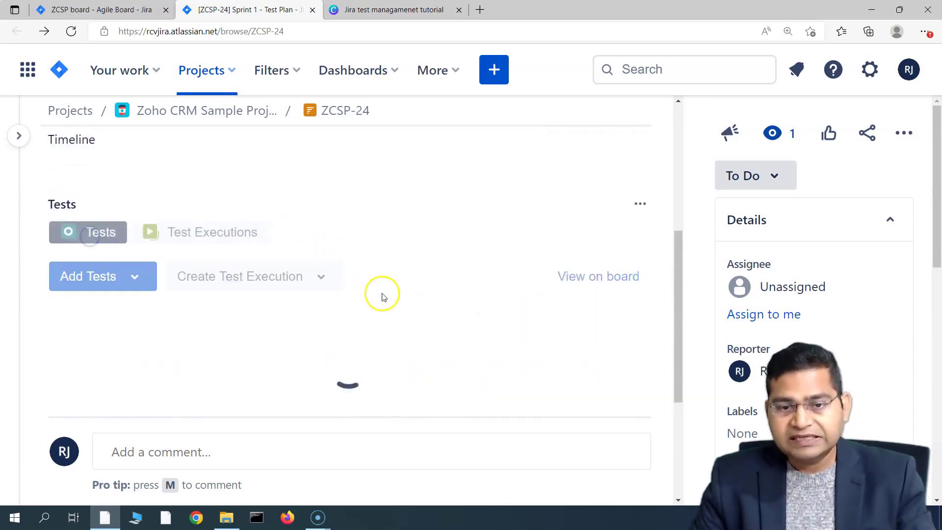
pyautogui.scroll(-3, 548, 300)
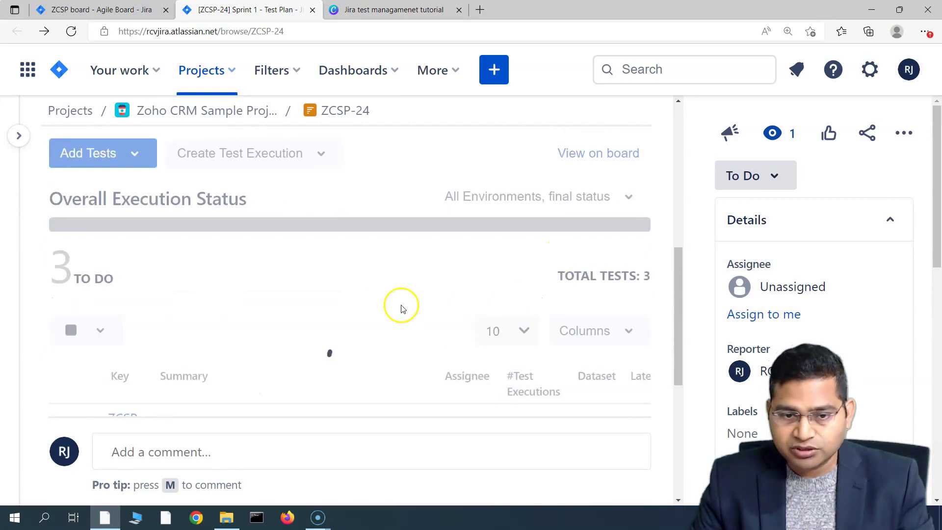
pyautogui.scroll(-5, 401, 307)
pyautogui.moveTo(358, 351); pyautogui.dragTo(538, 348)
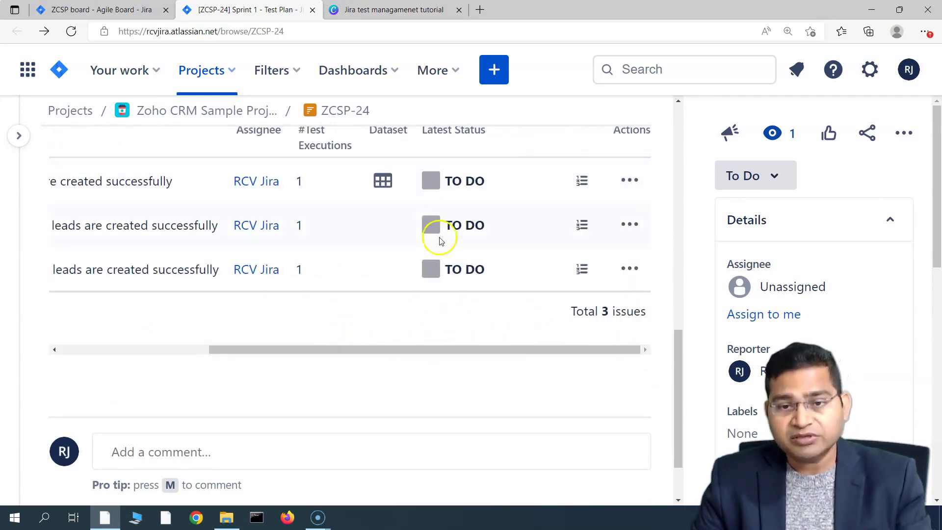
pyautogui.scroll(4, 408, 299)
pyautogui.scroll(2, 373, 343)
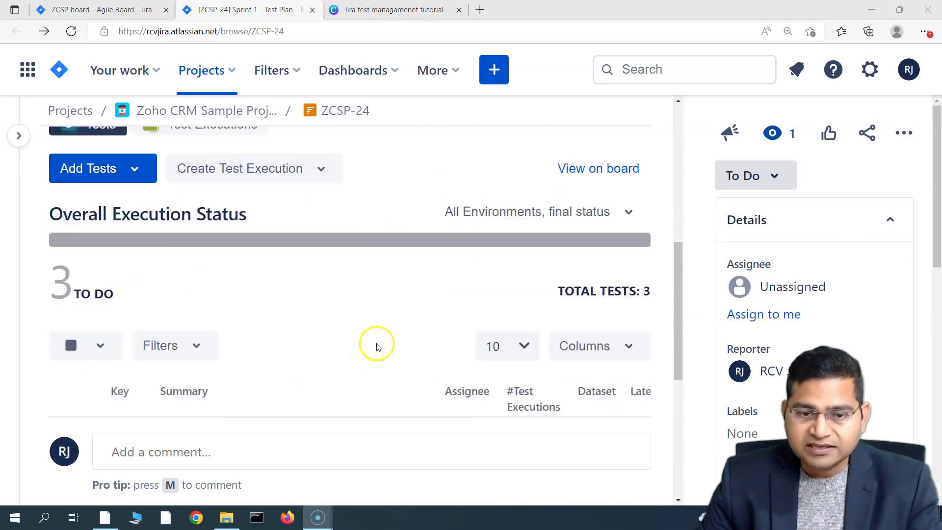
pyautogui.scroll(-4, 375, 343)
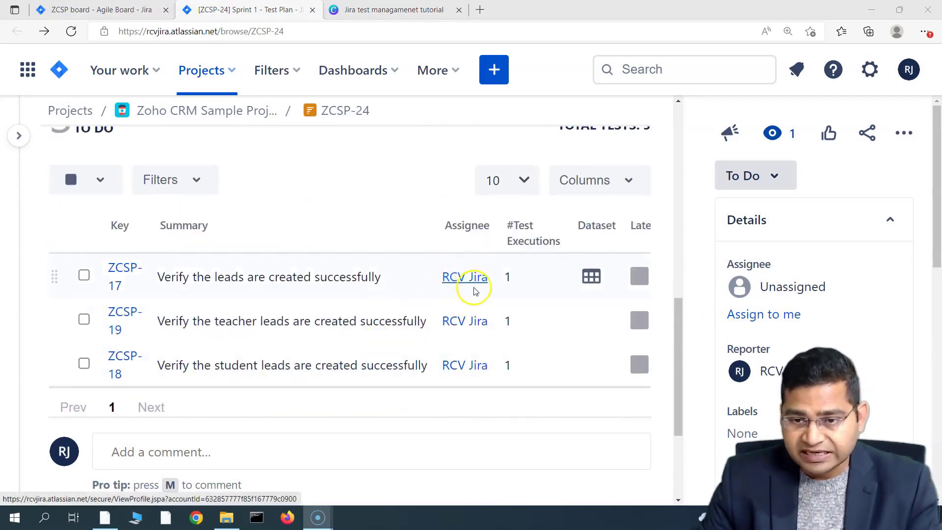
pyautogui.moveTo(460, 284)
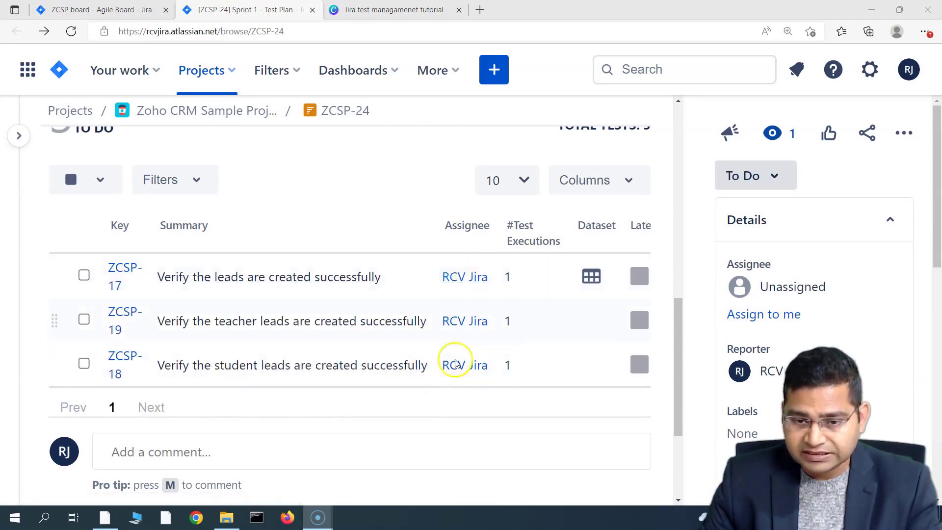
pyautogui.scroll(3, 471, 348)
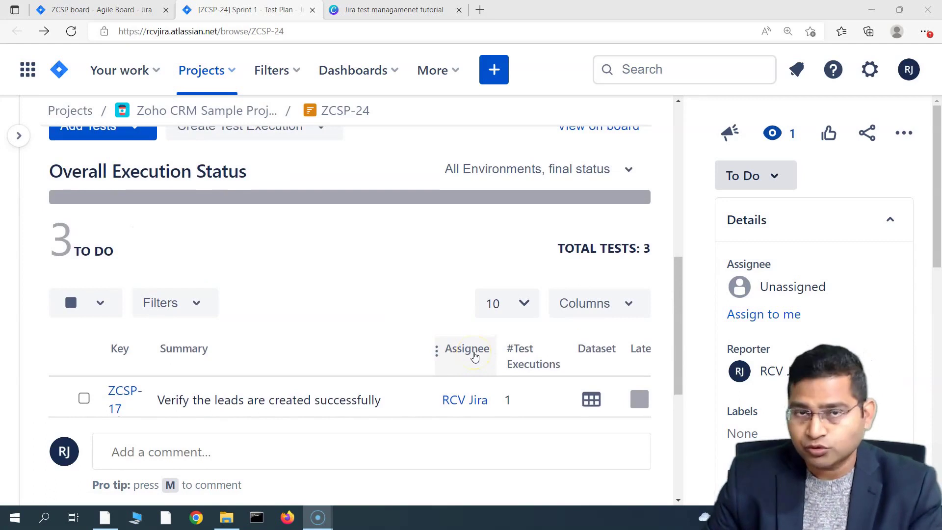
pyautogui.scroll(1, 352, 332)
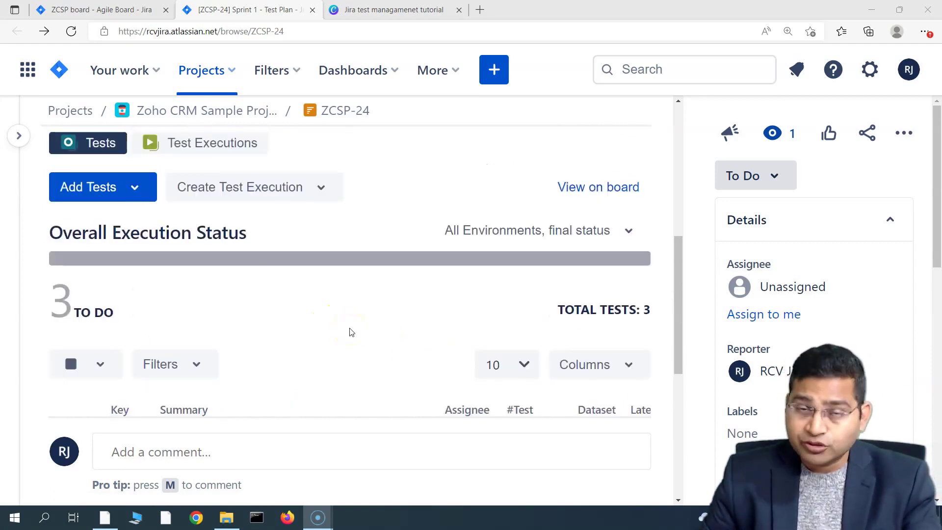
# Reopen the test plan's Test Executions list and review the entry for the Sprint 1 execution
pyautogui.click(216, 147)
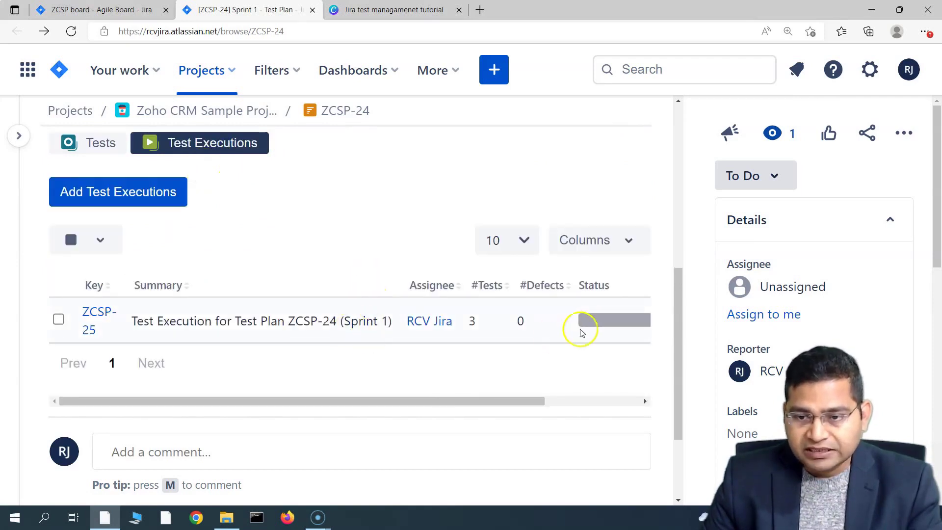
pyautogui.scroll(-1, 375, 322)
pyautogui.scroll(-2, 372, 322)
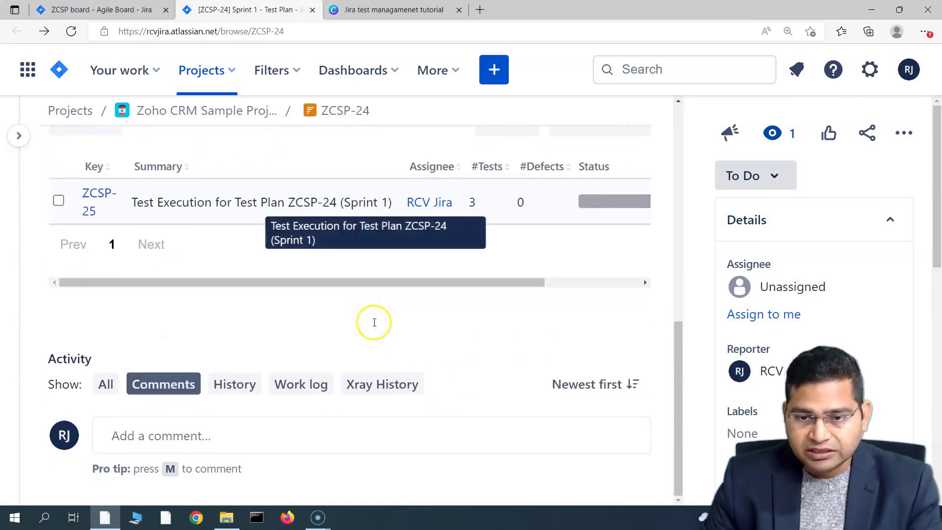
# Open the Sprint 1 test execution ZCSP-25 from the plan and examine its tests' types, defects, statuses and available actions
pyautogui.moveTo(467, 280); pyautogui.dragTo(369, 282)
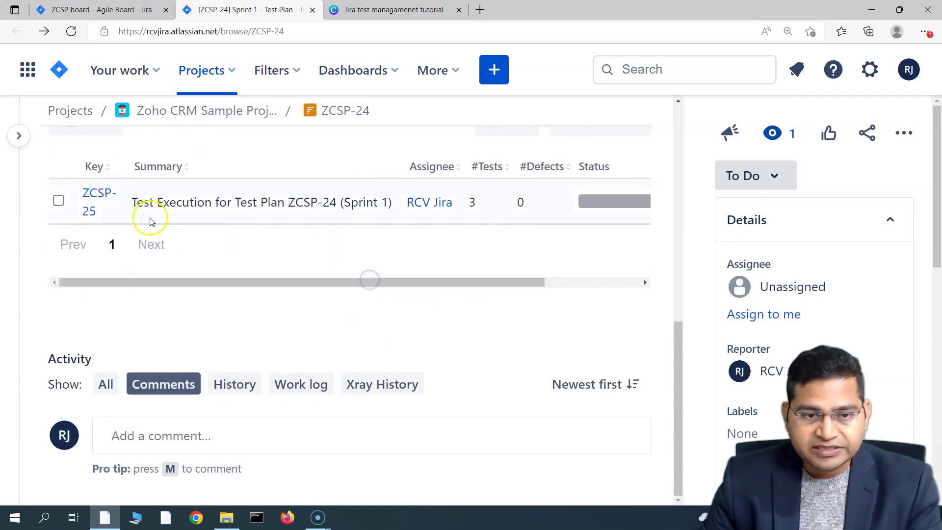
pyautogui.scroll(1, 113, 267)
pyautogui.click(99, 259)
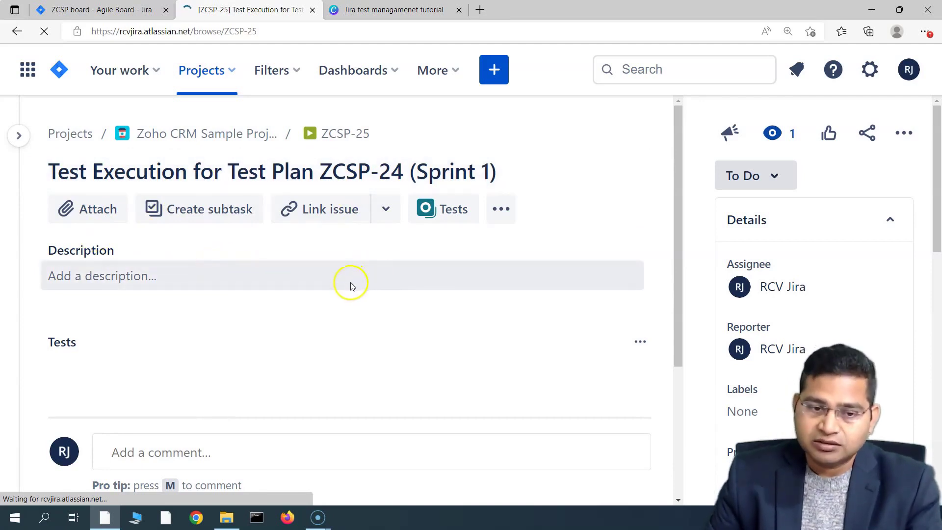
pyautogui.scroll(-1, 351, 285)
pyautogui.scroll(-5, 349, 272)
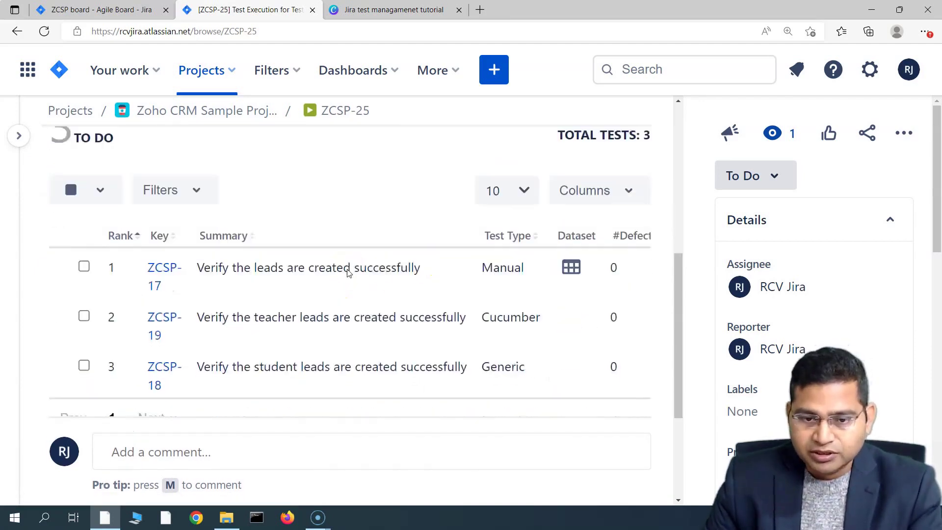
pyautogui.scroll(3, 212, 253)
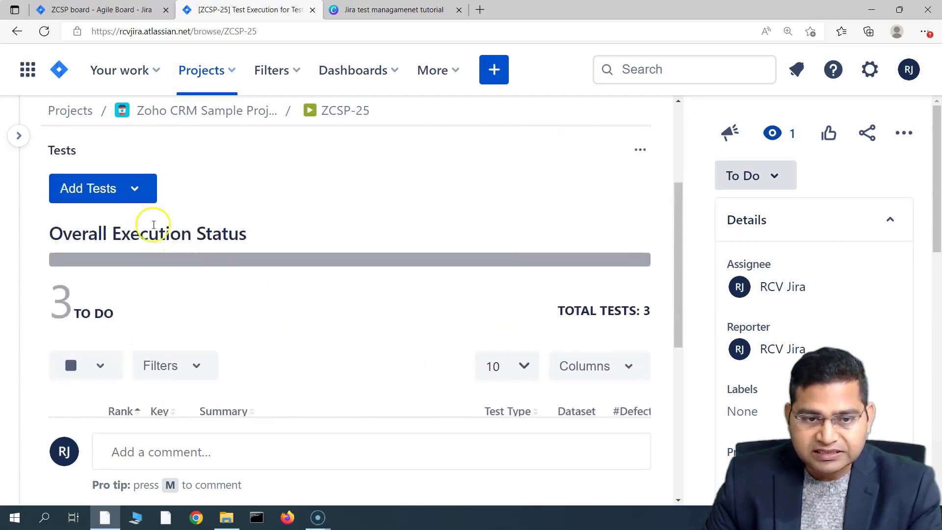
pyautogui.scroll(-5, 279, 301)
pyautogui.moveTo(362, 385); pyautogui.dragTo(561, 387)
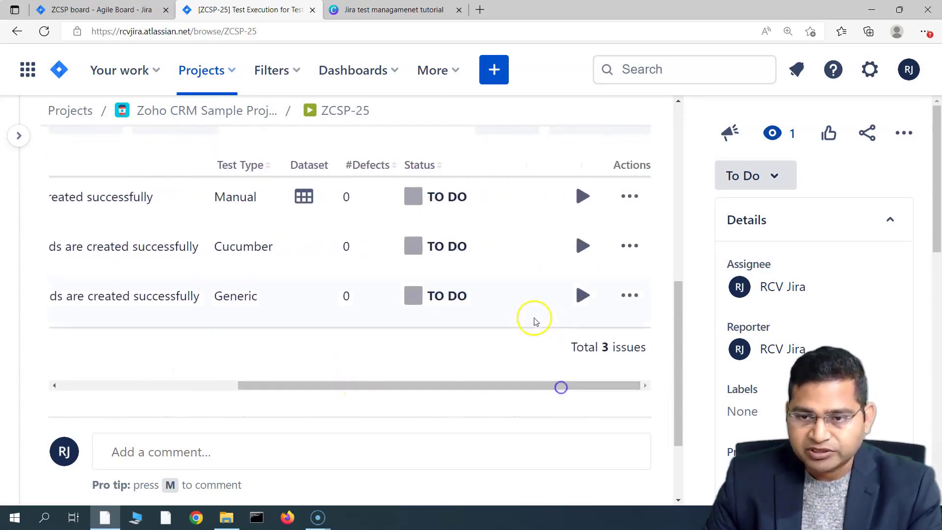
pyautogui.scroll(1, 637, 261)
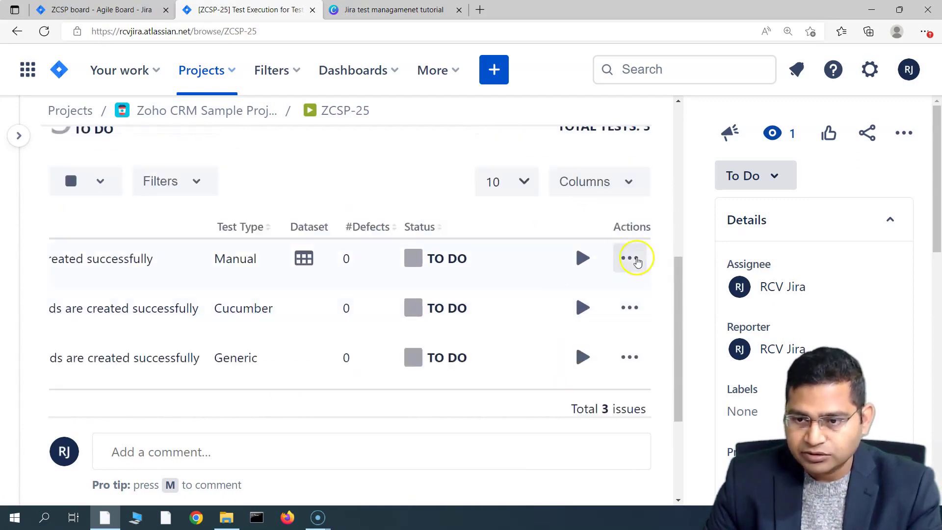
# Assign the test run for "Verify the leads are created successfully" to the available project user
pyautogui.click(631, 261)
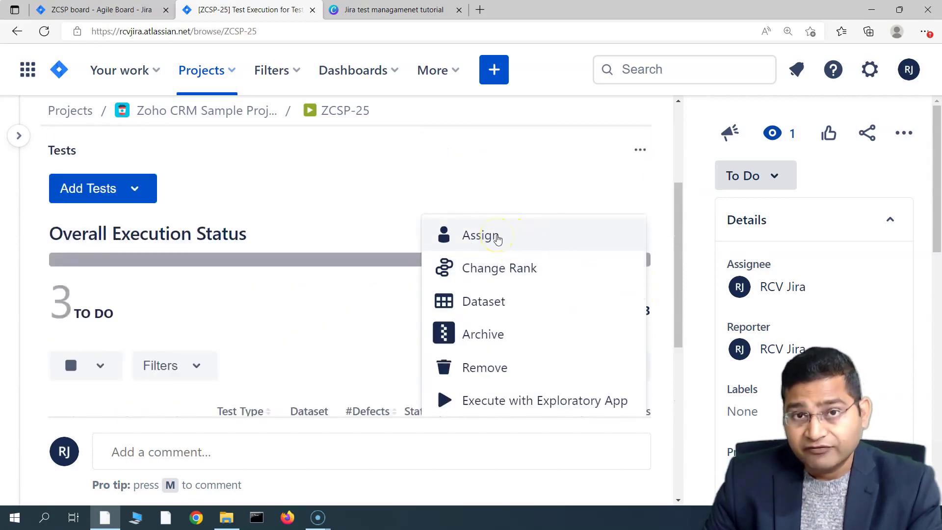
pyautogui.click(504, 238)
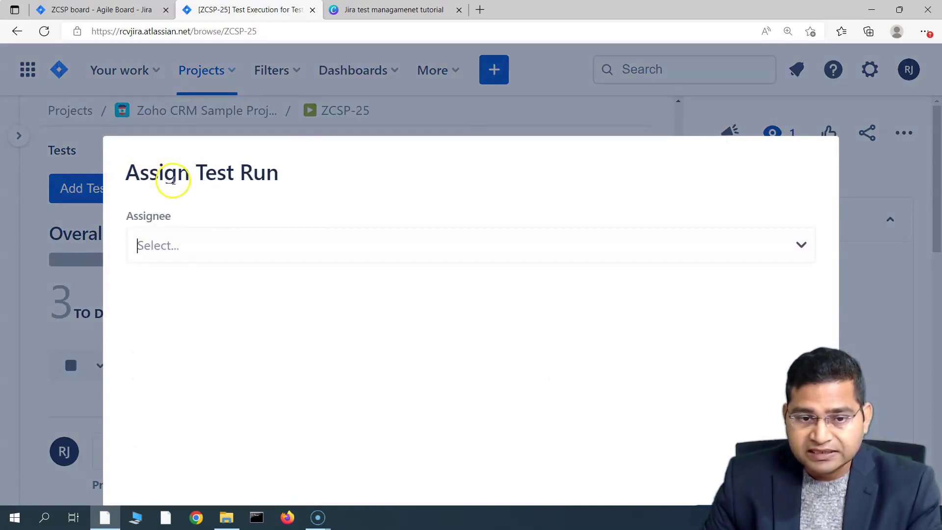
pyautogui.click(229, 250)
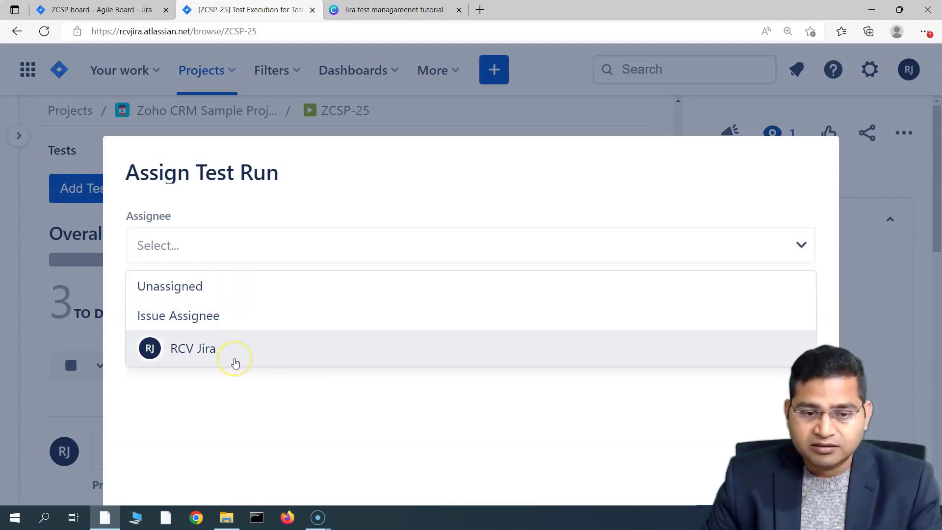
pyautogui.click(233, 299)
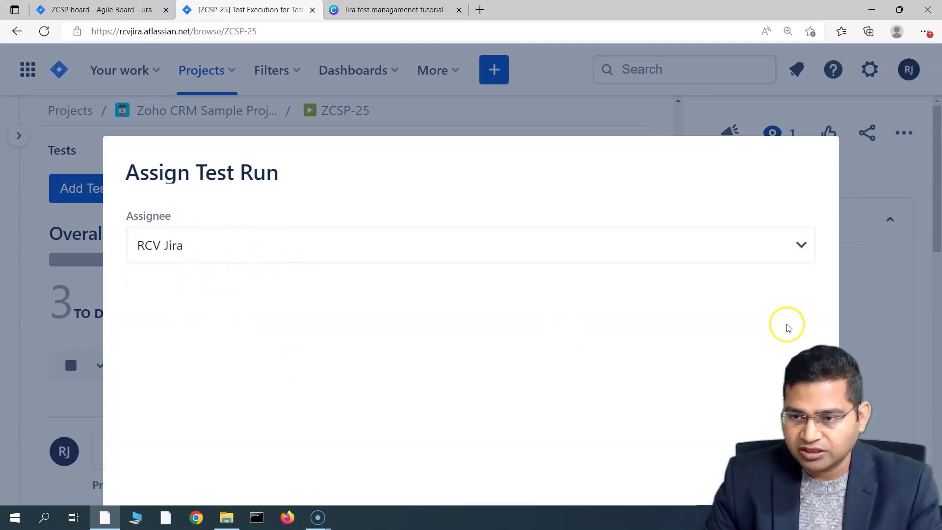
pyautogui.hotkey('ctrl', '-')
pyautogui.hotkey('ctrl', '-')
pyautogui.click(667, 467)
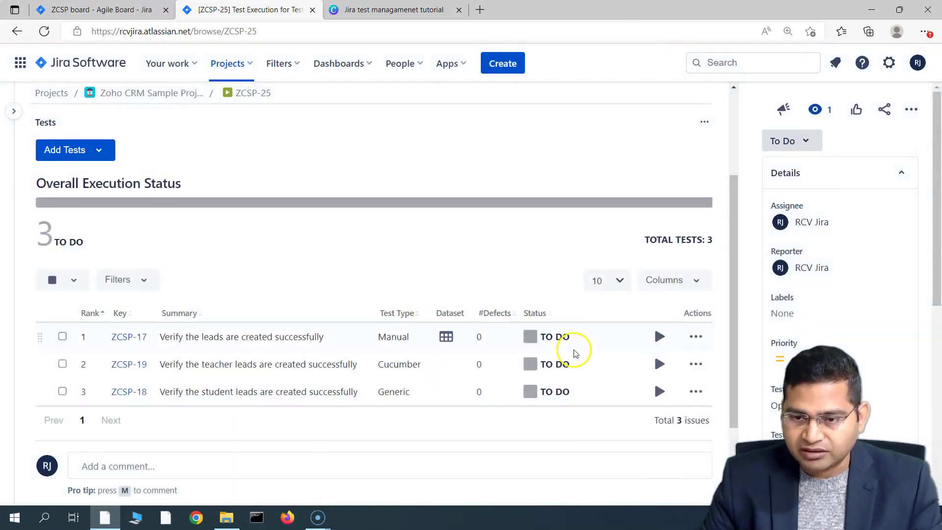
# Add the TestRun Assignee column to the execution's test list
pyautogui.hotkey('ctrl', '+')
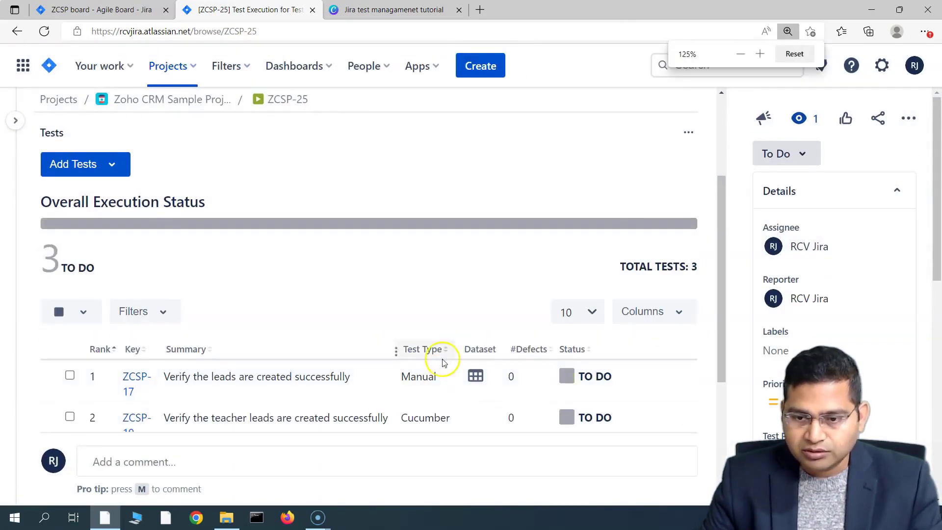
pyautogui.scroll(-3, 490, 358)
pyautogui.moveTo(513, 410); pyautogui.dragTo(635, 414)
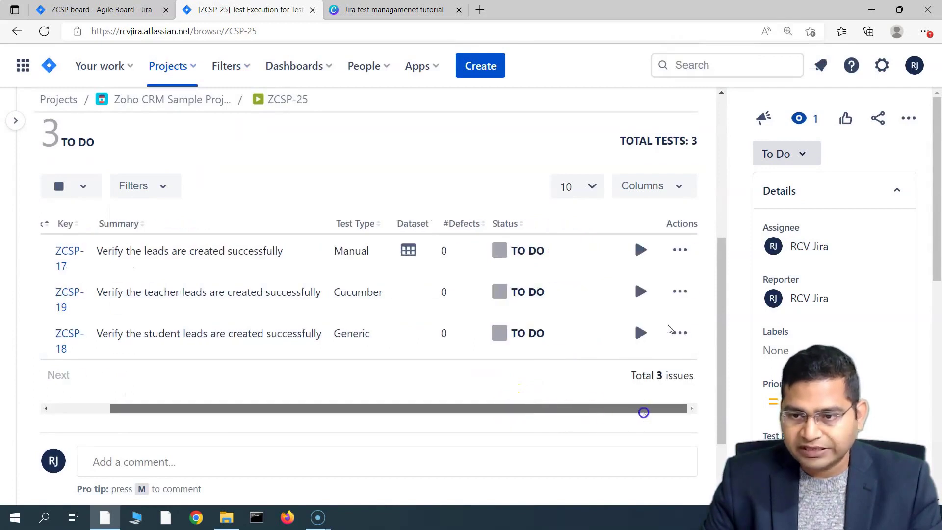
pyautogui.click(679, 188)
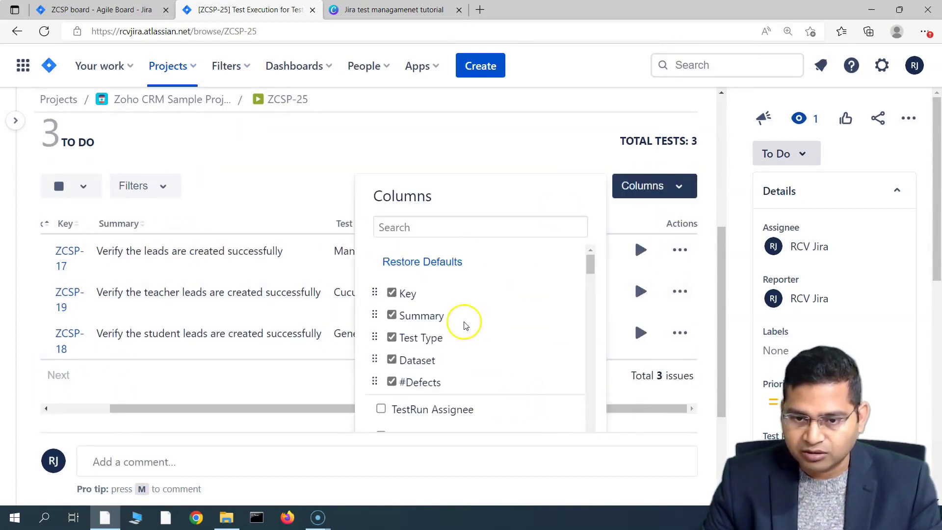
pyautogui.scroll(-1, 465, 326)
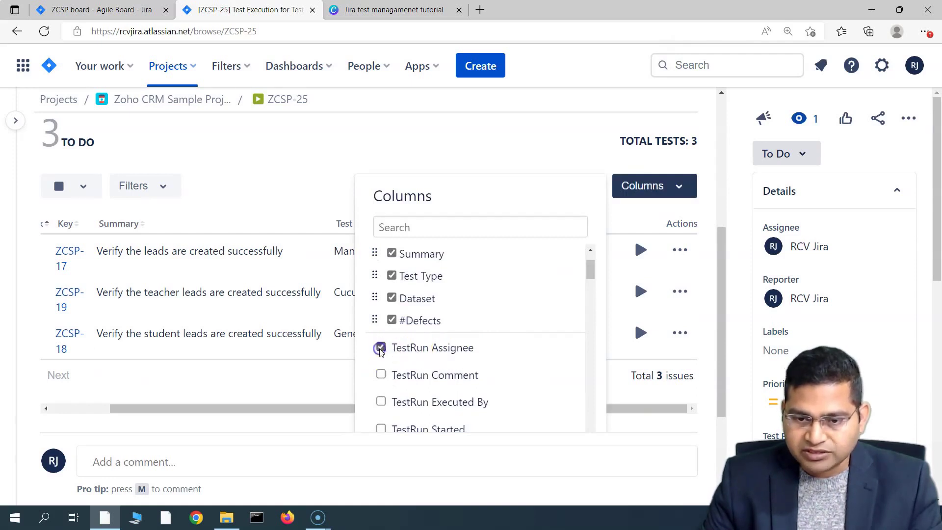
pyautogui.scroll(-10, 511, 353)
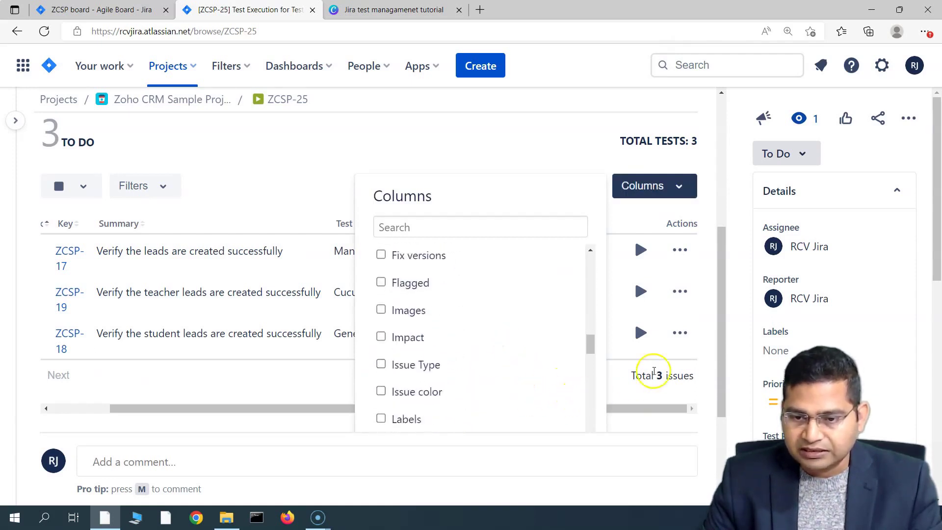
pyautogui.scroll(-3, 654, 371)
pyautogui.click(520, 307)
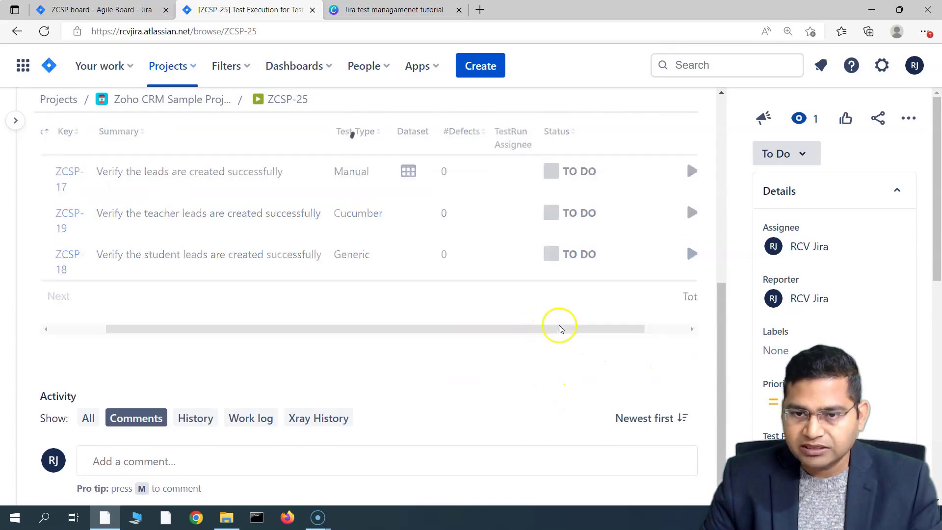
# Set the assignee of the "Verify the teacher leads are created successfully" test run to Unassigned
pyautogui.scroll(1, 528, 253)
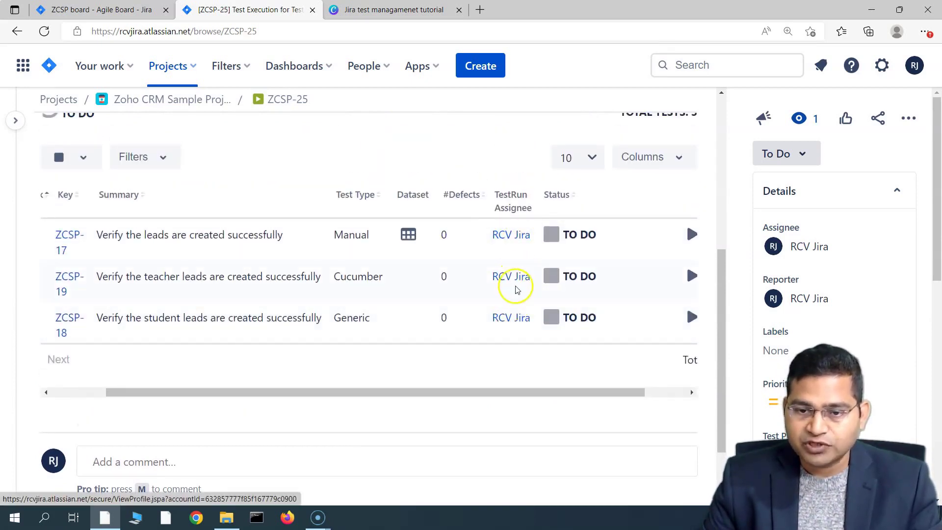
pyautogui.moveTo(544, 392); pyautogui.dragTo(653, 393)
pyautogui.click(681, 276)
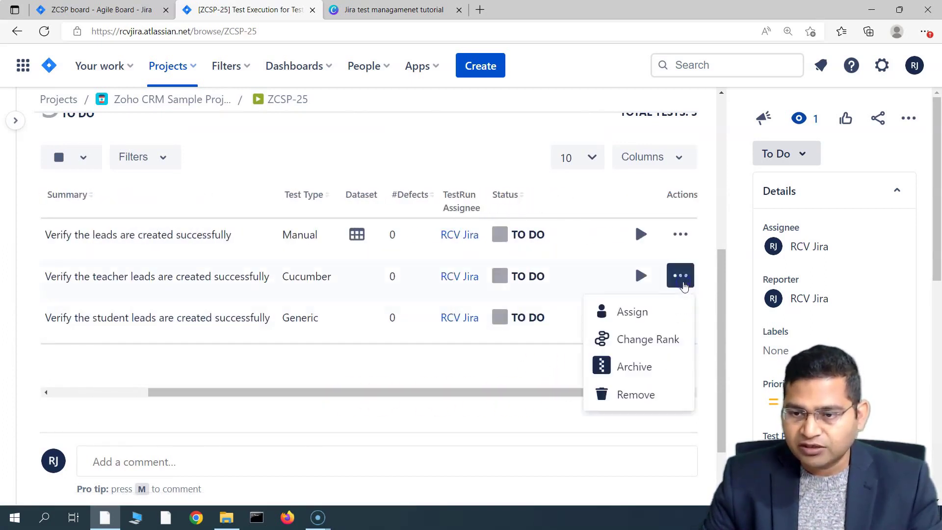
pyautogui.click(662, 313)
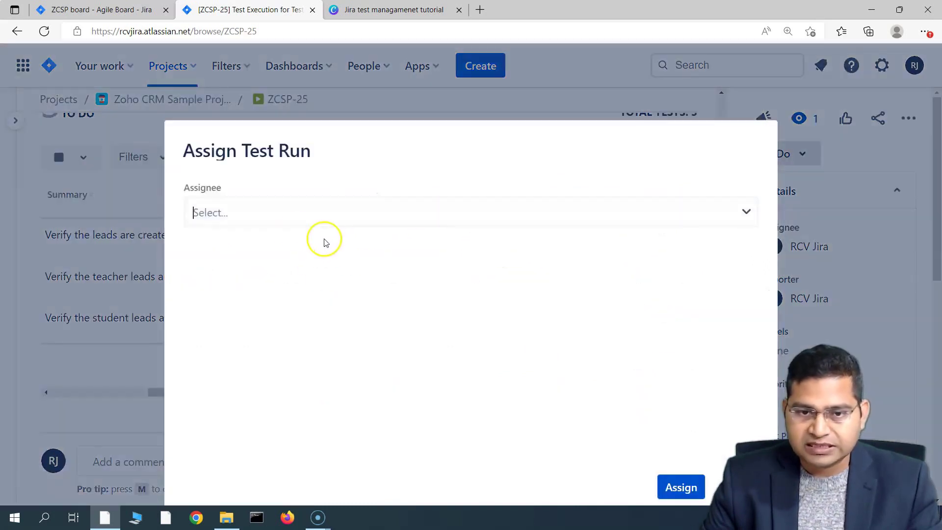
pyautogui.click(294, 217)
pyautogui.click(252, 246)
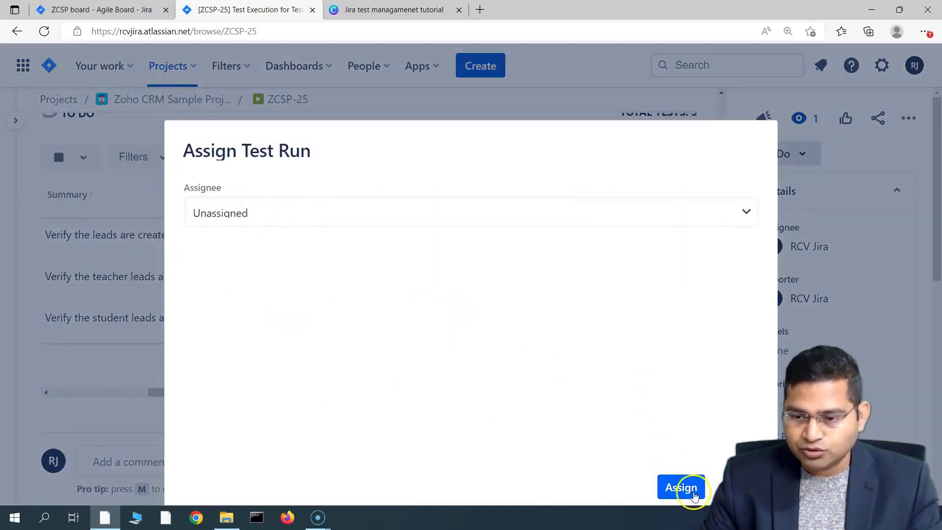
pyautogui.click(682, 488)
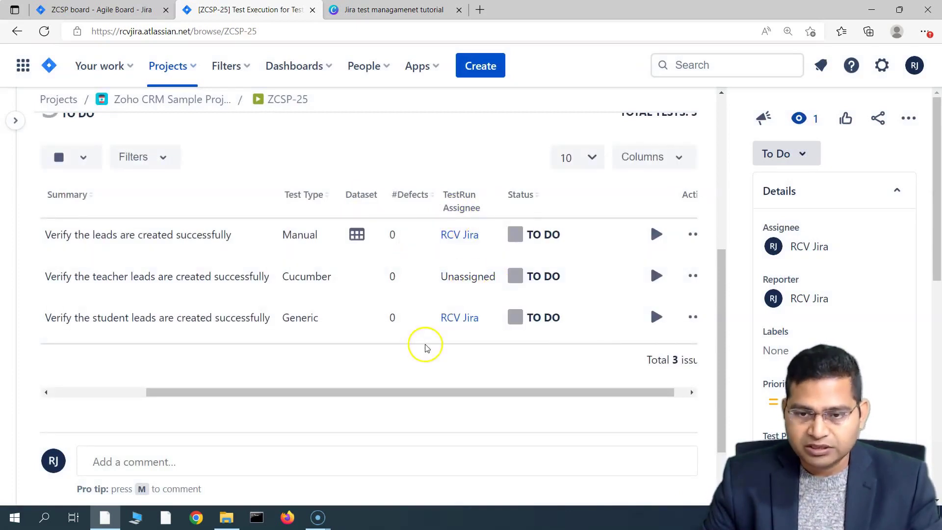
# Review each test run's type, assignee and status against the overall execution status
pyautogui.hotkey('ctrl', '+')
pyautogui.scroll(-1, 344, 281)
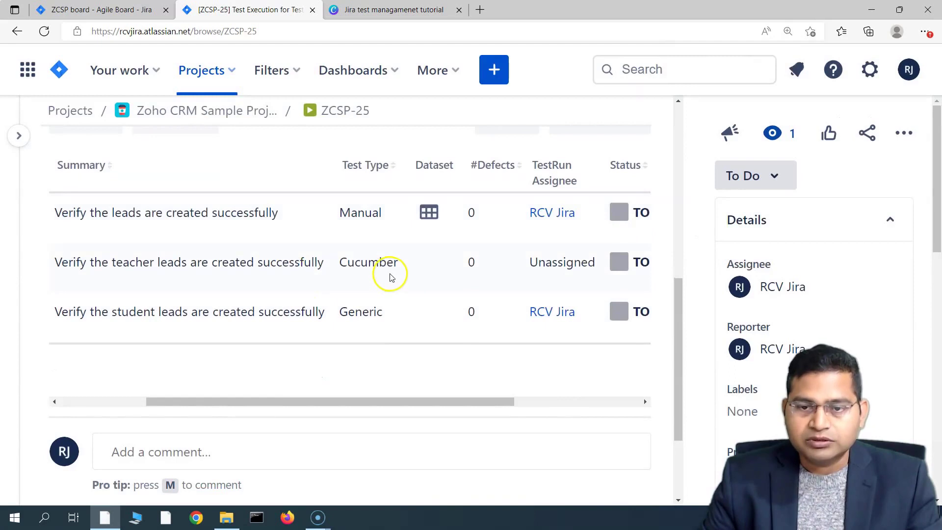
pyautogui.scroll(10, 339, 303)
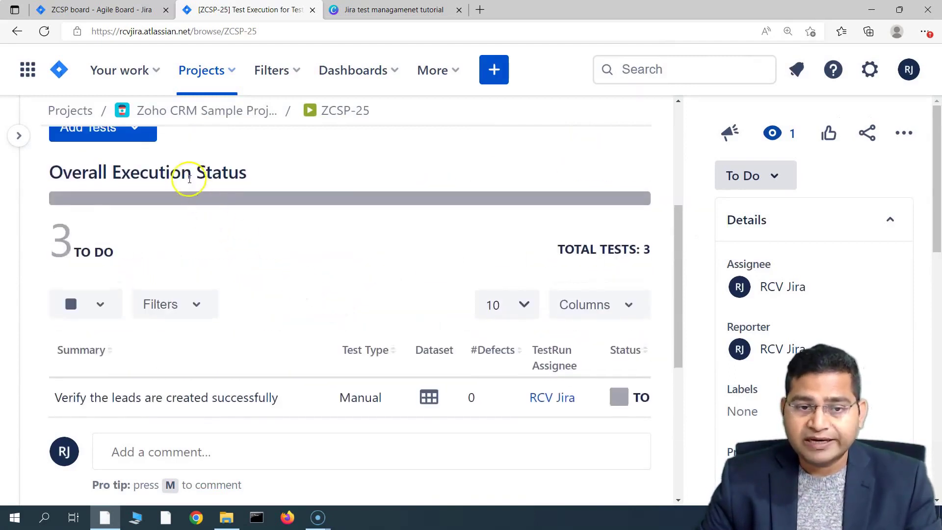
pyautogui.scroll(-10, 486, 301)
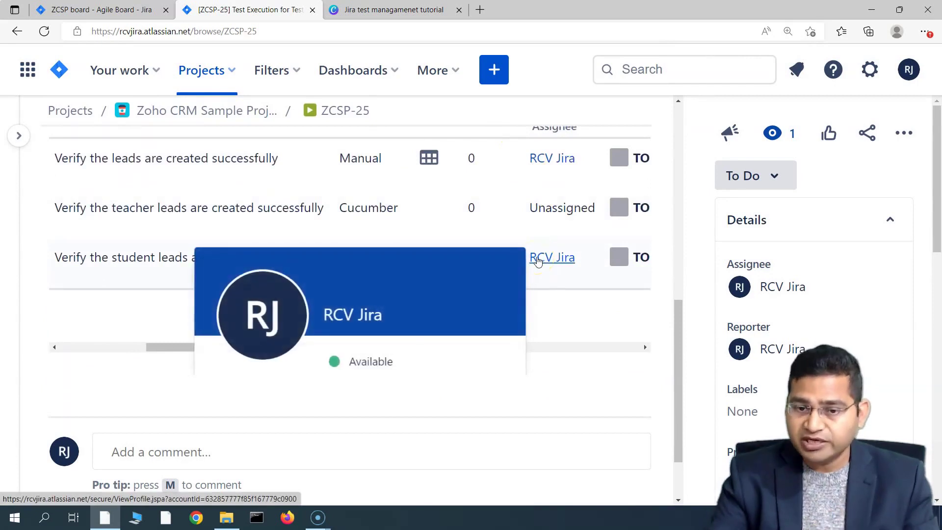
pyautogui.scroll(10, 520, 216)
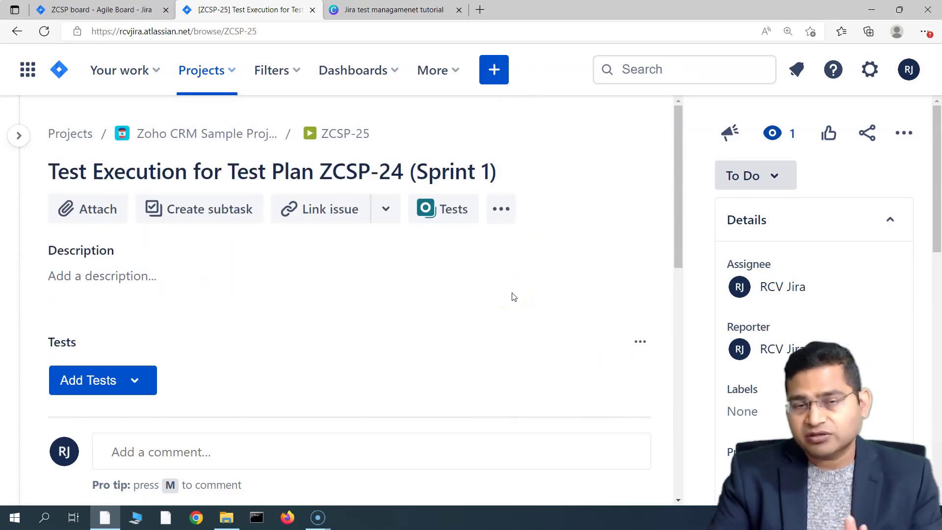
pyautogui.scroll(-5, 393, 341)
pyautogui.scroll(3, 256, 275)
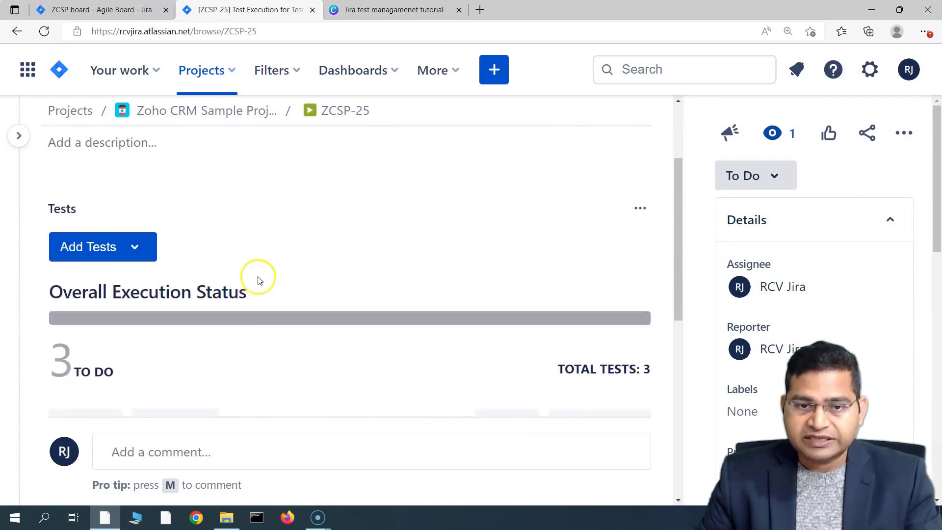
pyautogui.scroll(-5, 295, 299)
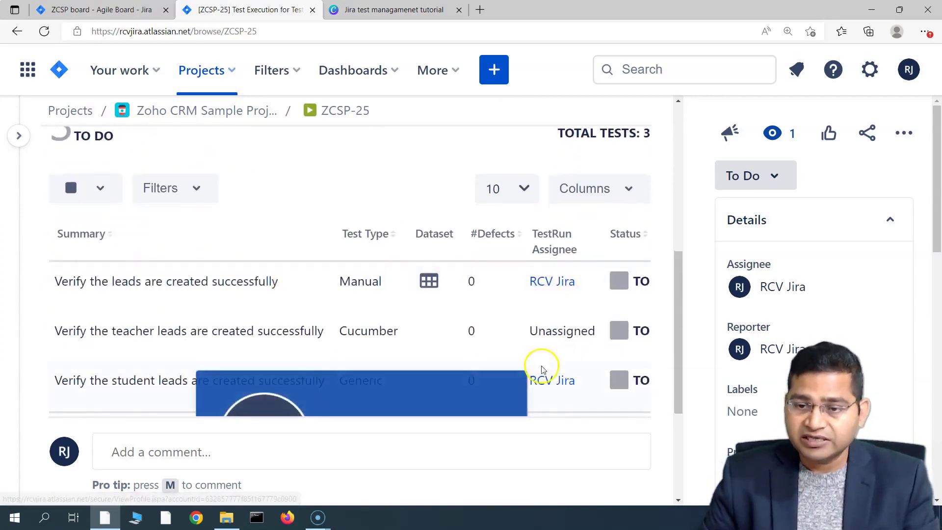
pyautogui.scroll(-3, 583, 275)
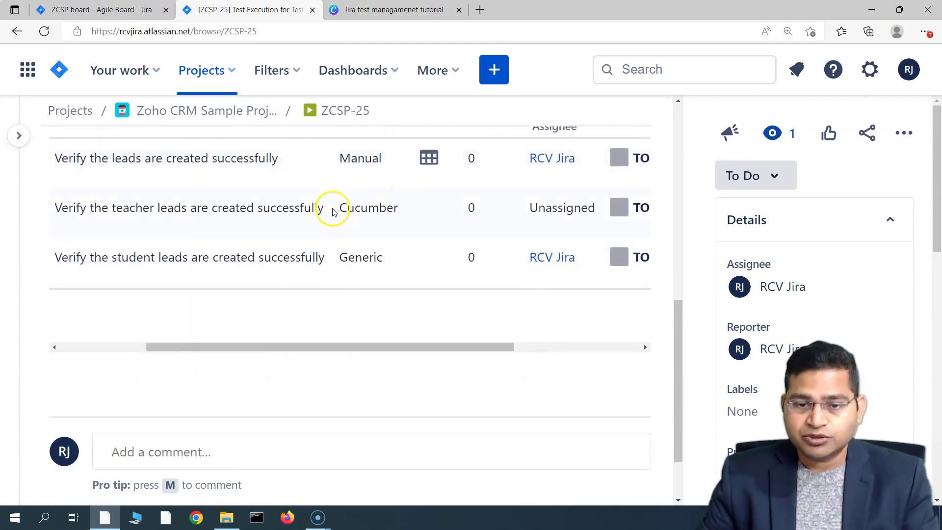
# Look over the whole ZCSP-25 page, from its title and description to the full width of its test list
pyautogui.scroll(4, 442, 261)
pyautogui.scroll(5, 426, 268)
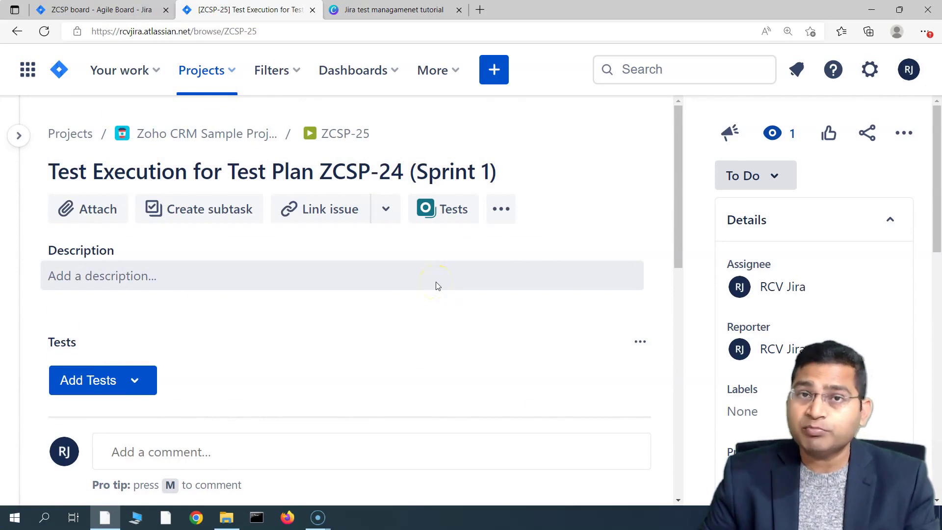
pyautogui.scroll(-8, 438, 286)
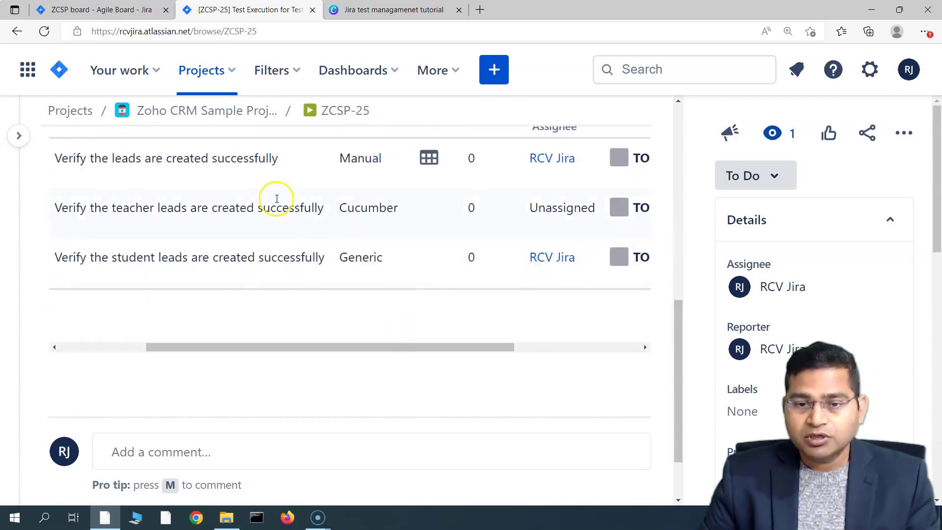
pyautogui.scroll(6, 311, 267)
pyautogui.scroll(-6, 319, 311)
pyautogui.moveTo(314, 350); pyautogui.dragTo(179, 347)
pyautogui.scroll(1, 307, 276)
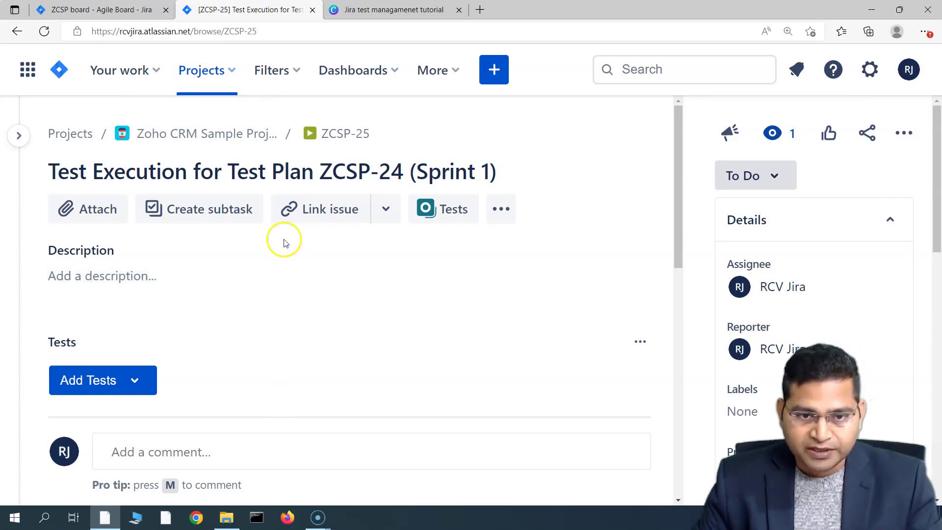
pyautogui.scroll(-5, 383, 380)
pyautogui.scroll(5, 382, 381)
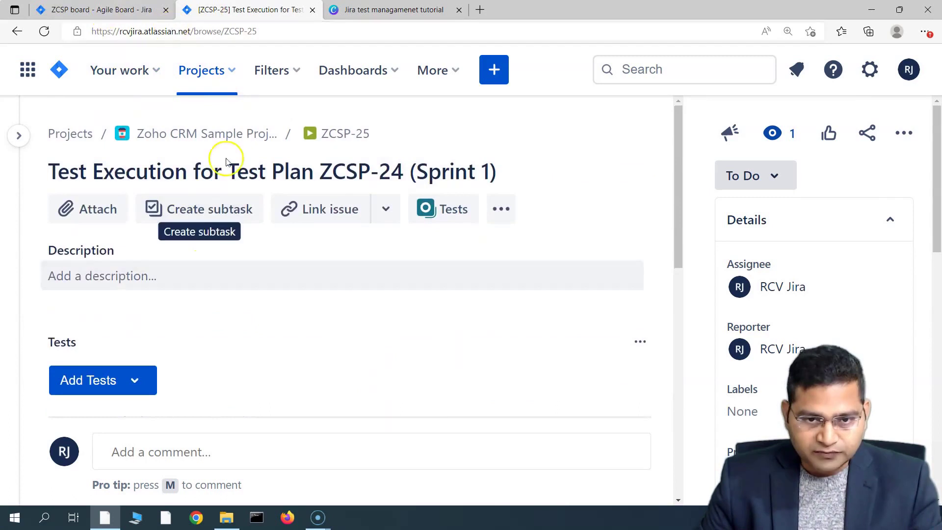
# Return to test plan ZCSP-24 and view its Tests section with the overall execution status
pyautogui.click(20, 34)
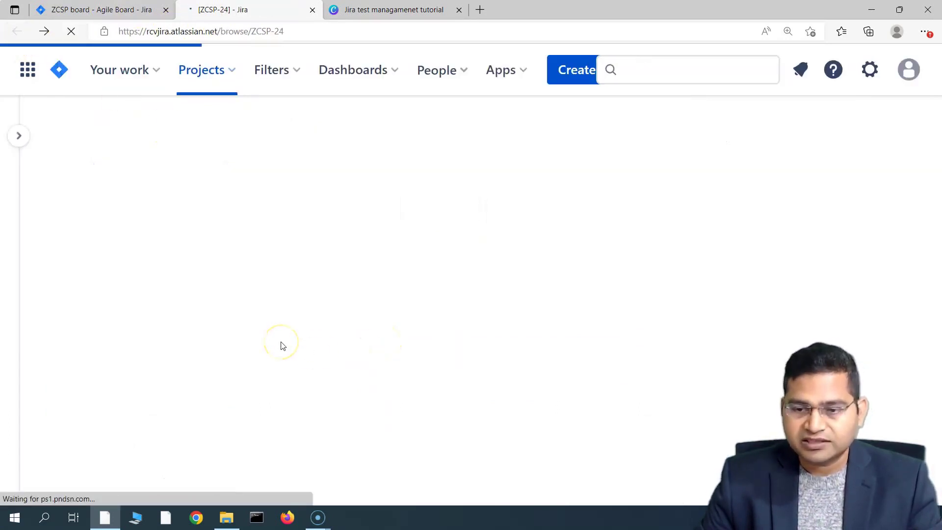
pyautogui.scroll(2, 353, 298)
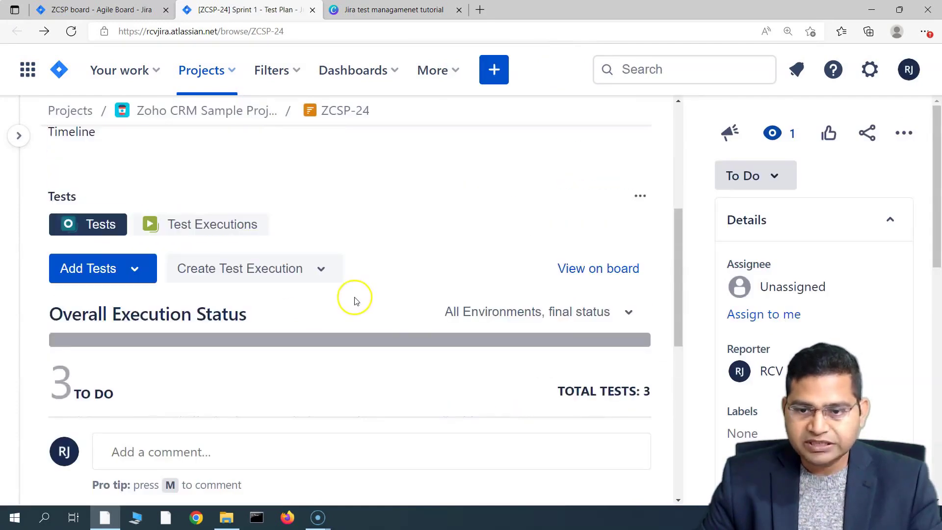
# Check which test environments and final-status precedence option are available for the test plan's Overall Execution Status
pyautogui.scroll(-2, 211, 353)
pyautogui.scroll(1, 140, 220)
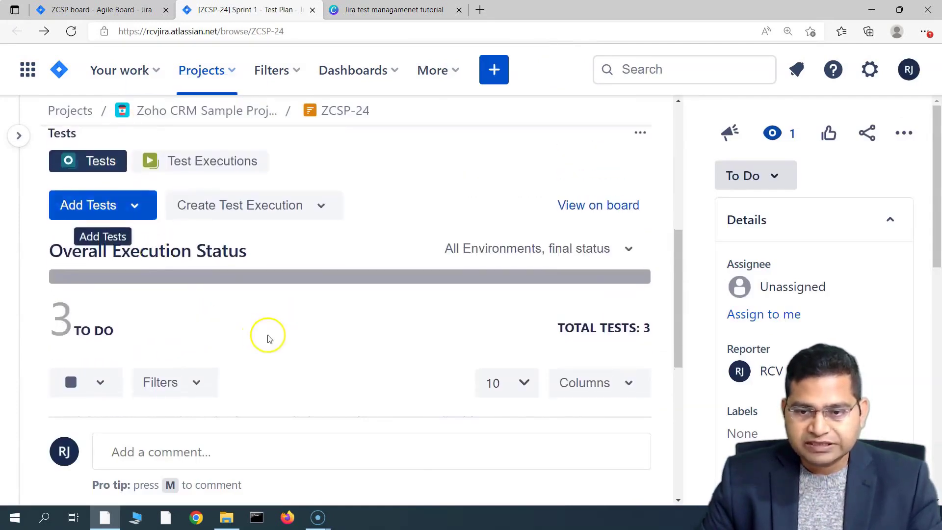
pyautogui.scroll(-2, 290, 332)
pyautogui.scroll(2, 343, 325)
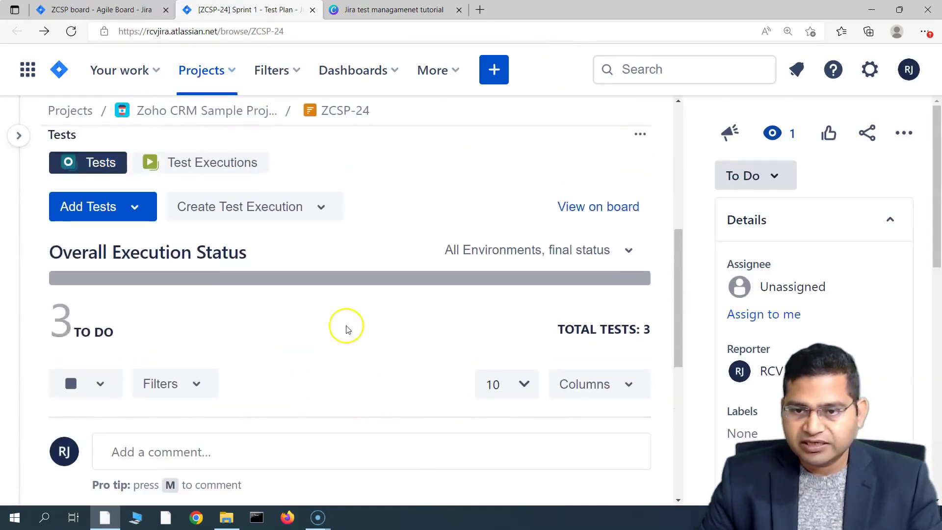
pyautogui.click(613, 258)
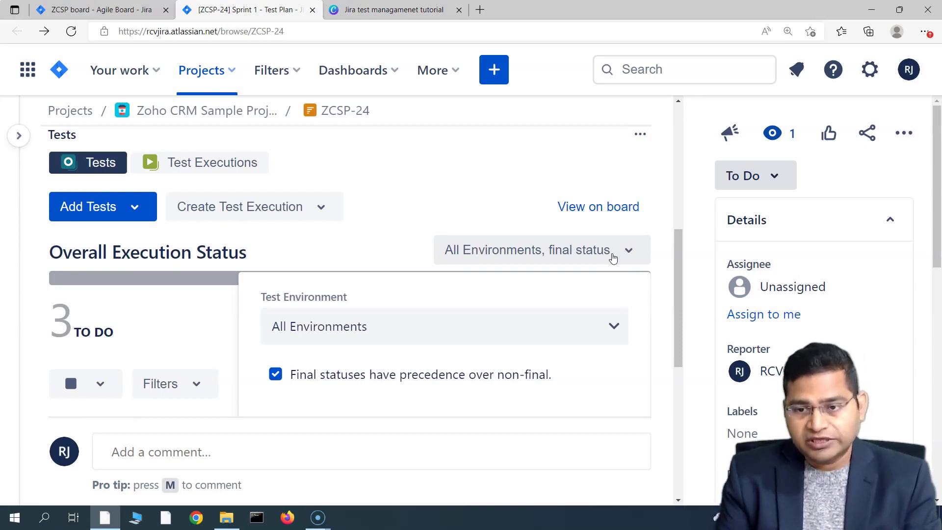
pyautogui.click(607, 328)
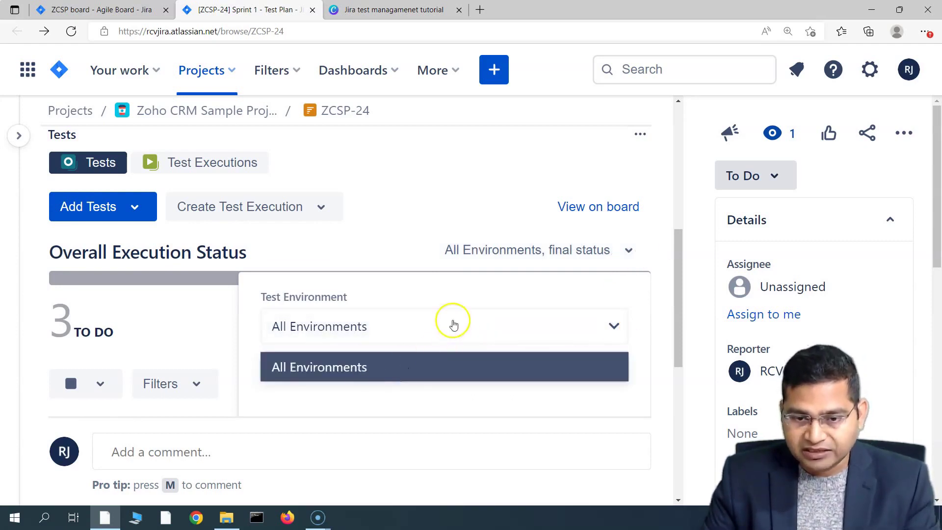
pyautogui.click(423, 204)
pyautogui.click(611, 258)
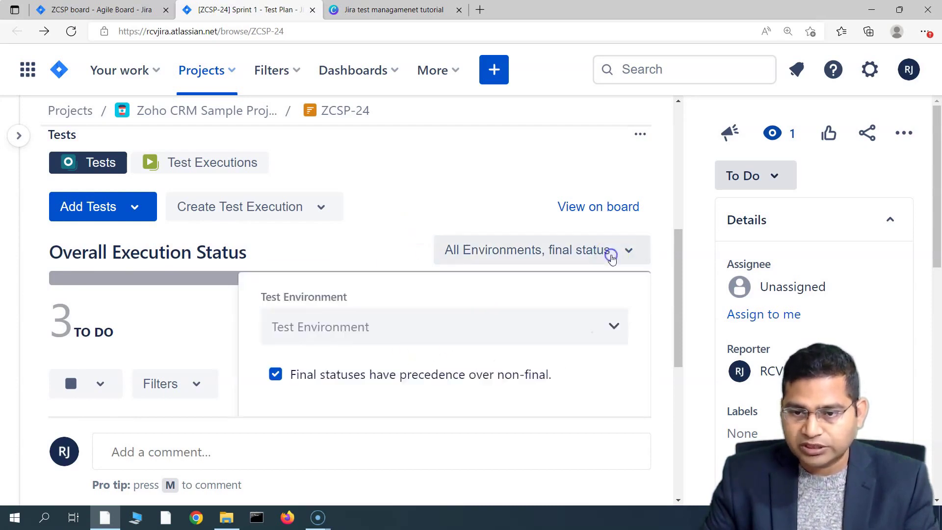
pyautogui.click(421, 211)
# Look over the test plan's list of tests and the columns that can be shown in it
pyautogui.scroll(-5, 312, 320)
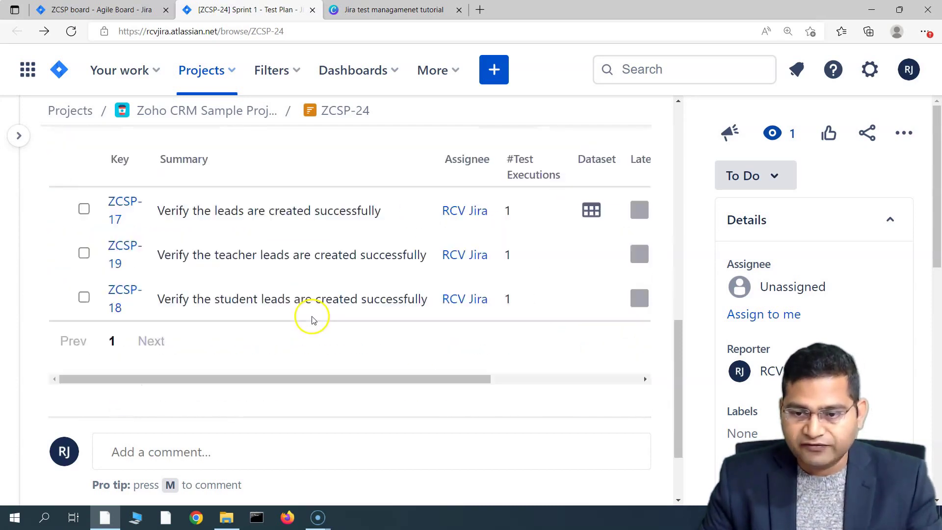
pyautogui.scroll(3, 325, 311)
pyautogui.click(633, 211)
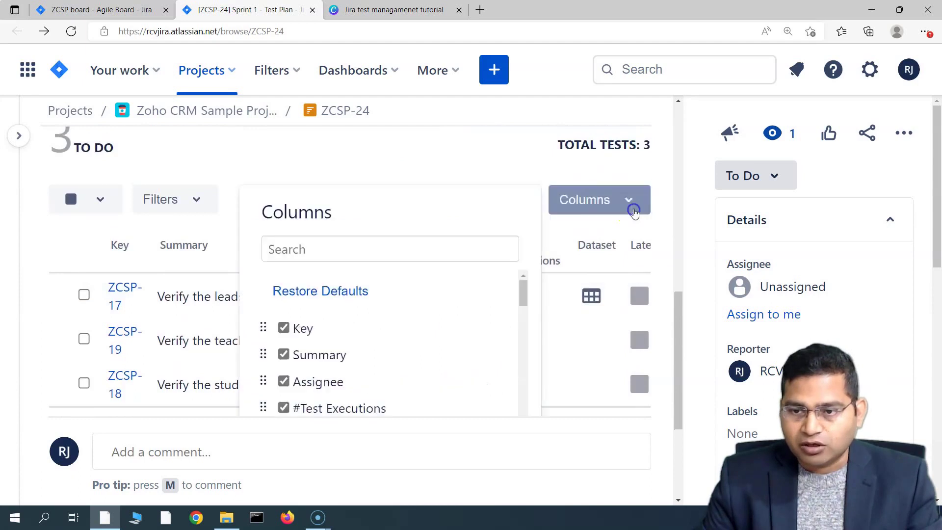
pyautogui.scroll(-5, 377, 378)
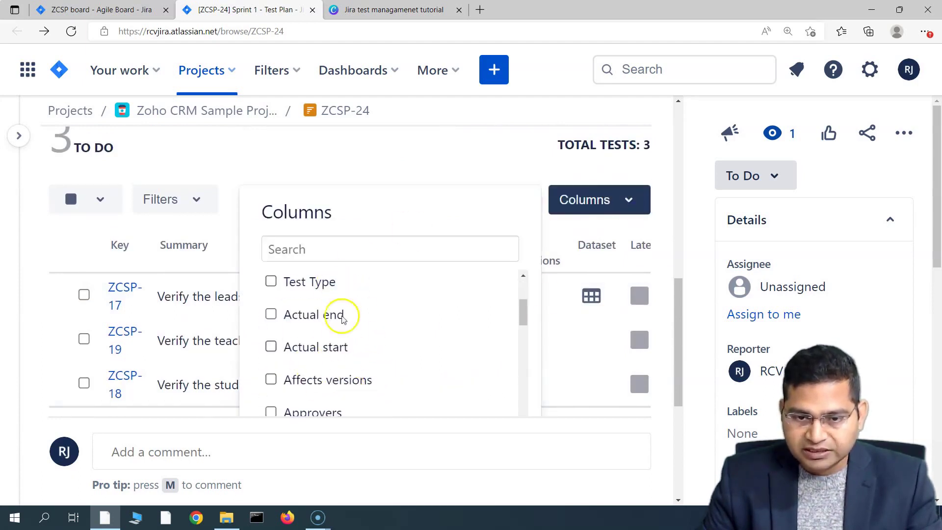
pyautogui.scroll(5, 353, 334)
pyautogui.click(425, 157)
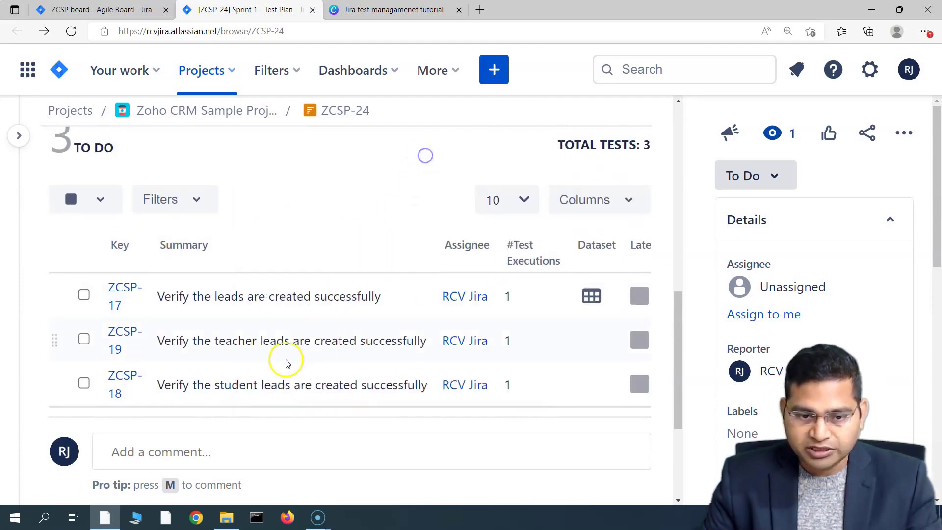
pyautogui.scroll(-4, 275, 361)
# Open test plan ZCSP-24 in its board view from the Tests section
pyautogui.scroll(10, 410, 337)
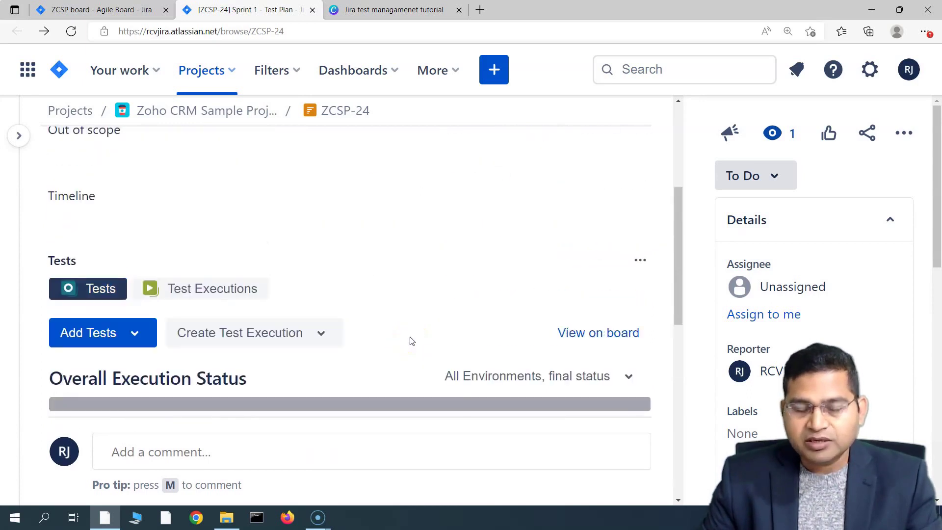
pyautogui.click(611, 338)
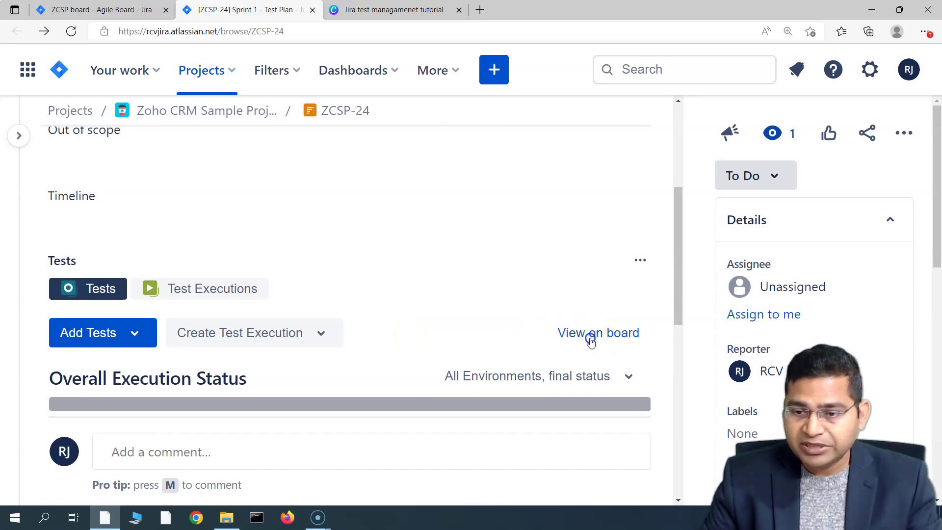
pyautogui.click(592, 342)
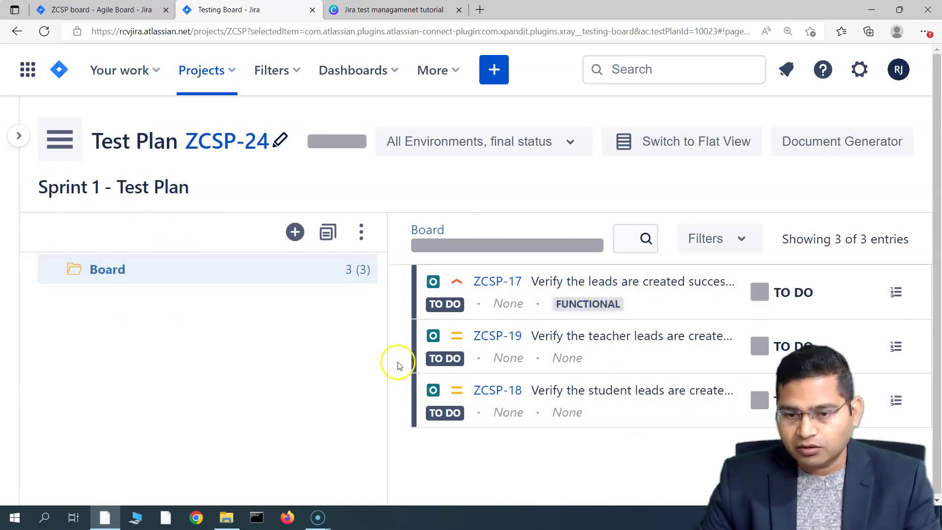
pyautogui.moveTo(389, 361); pyautogui.dragTo(293, 360)
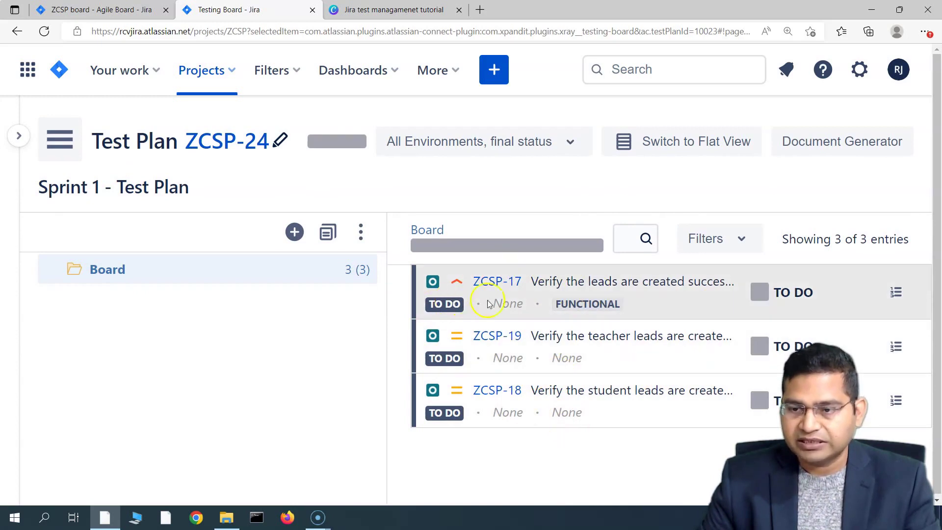
# Check the test environment and final-status options on the test plan board, leaving them as they are
pyautogui.click(578, 143)
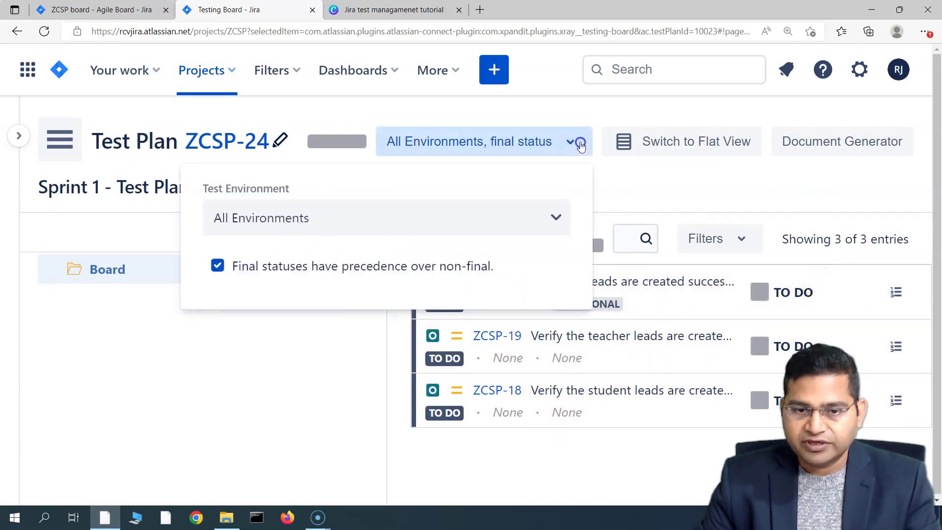
pyautogui.click(579, 143)
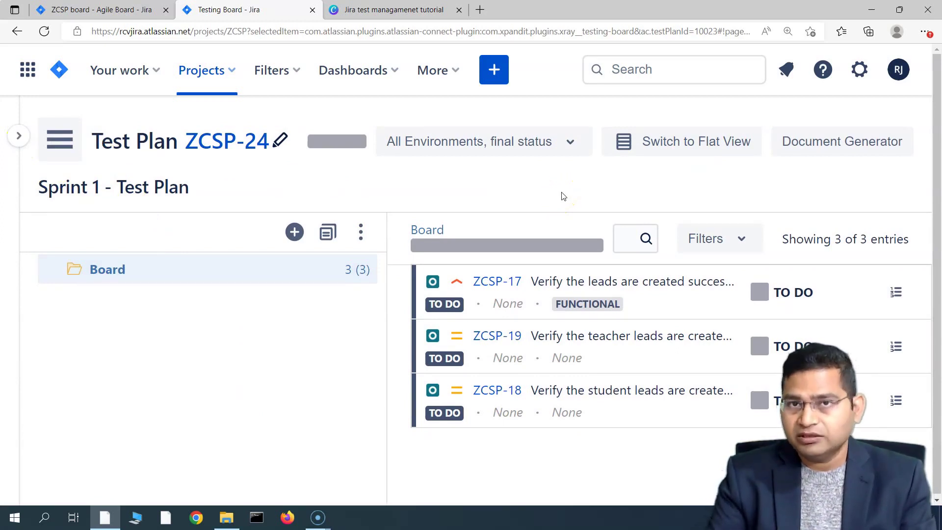
pyautogui.click(412, 191)
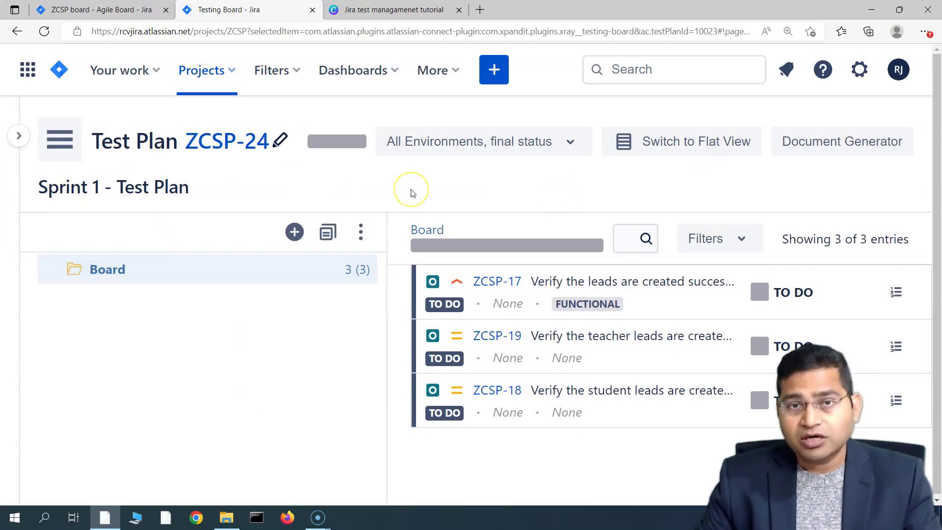